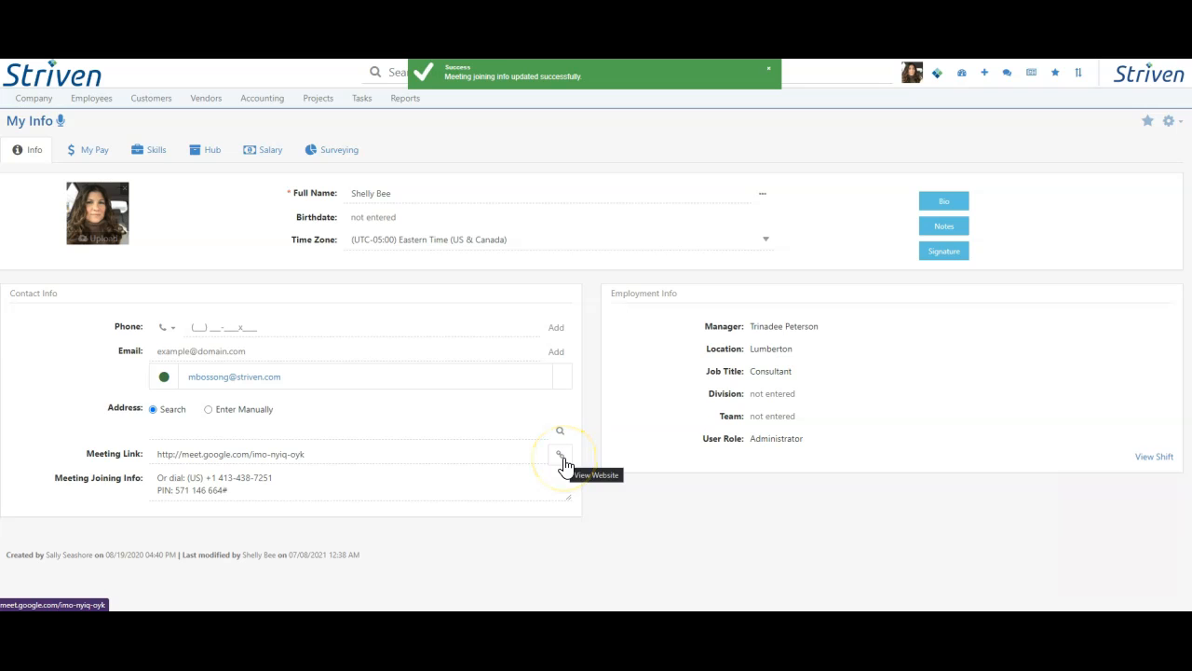
Step: Open the saved Google Meet link from the contact info to check that the meeting can be joined
{"action": "left_click", "coordinate": [561, 456]}
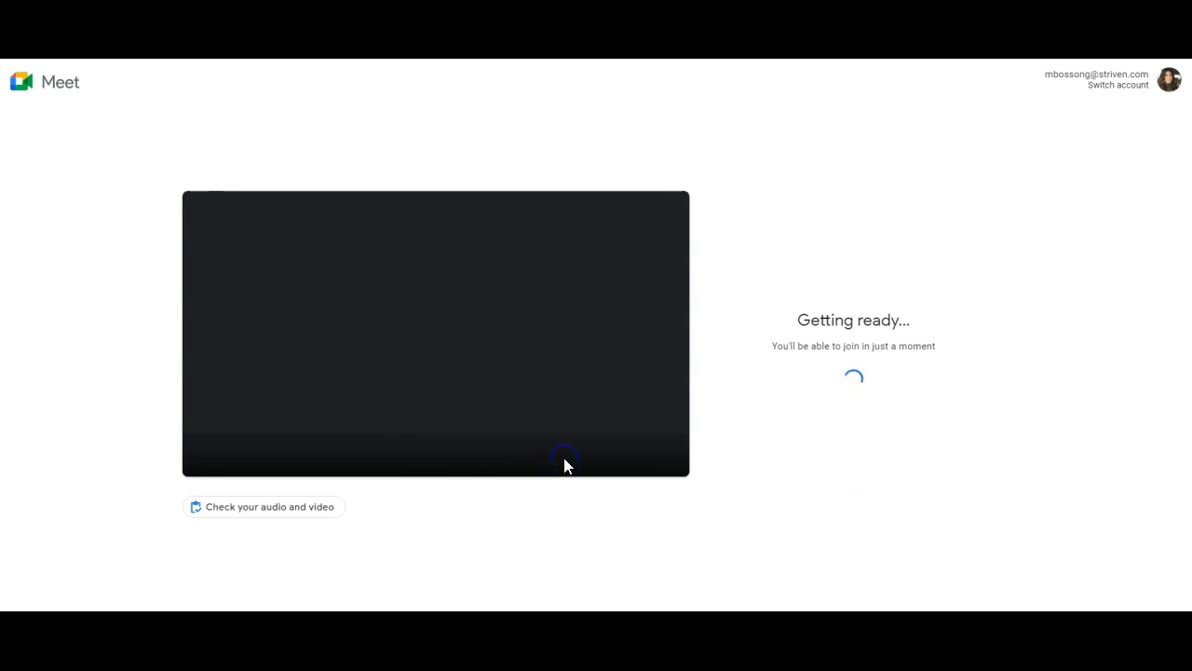
{"action": "left_click", "coordinate": [797, 365]}
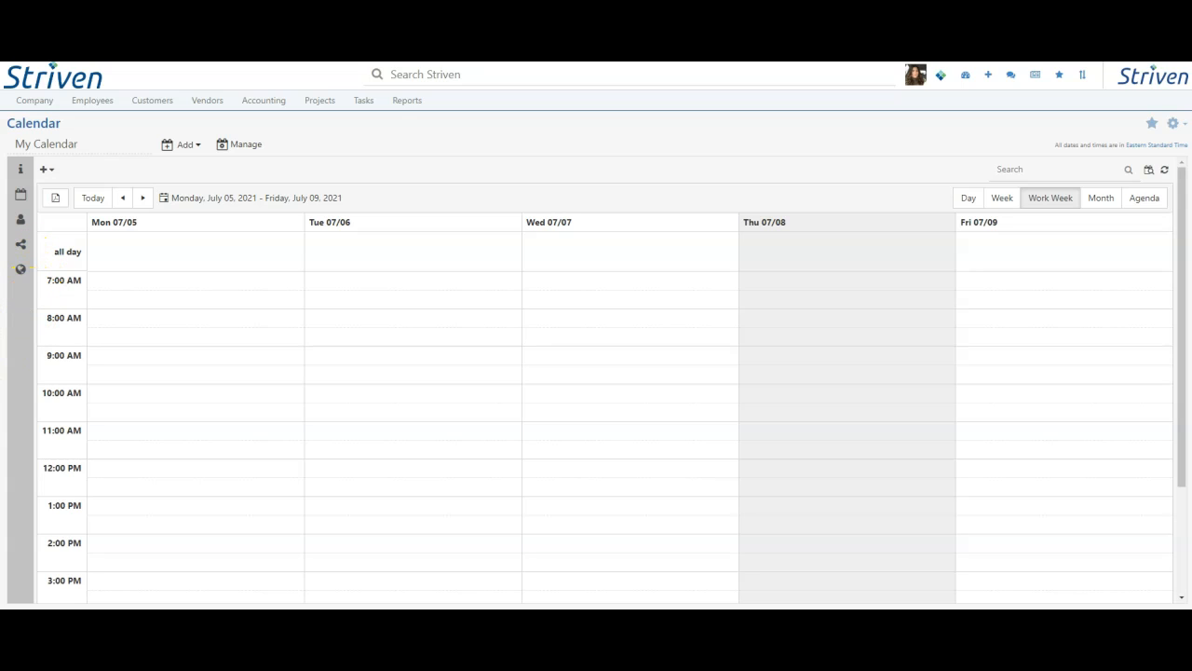
Step: Start a public calendar link named My Striven Calendar, with the address ending MyStrivenCalendar and the link description "My Striven Calendar for scheduling"
{"action": "left_click", "coordinate": [20, 270]}
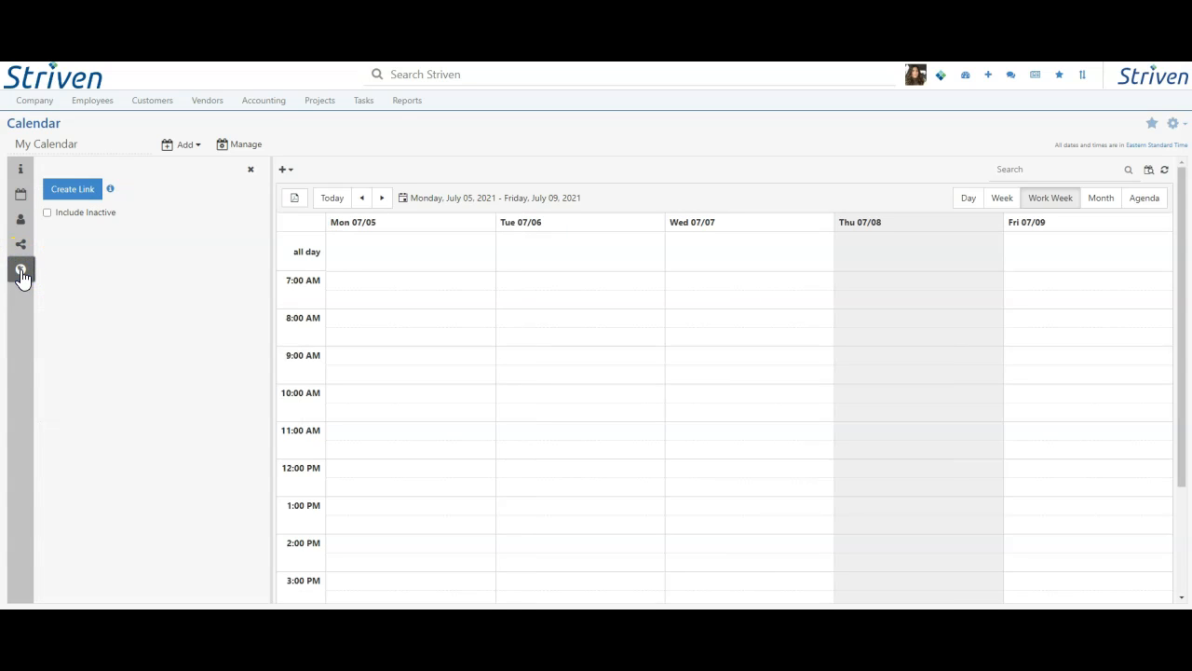
{"action": "left_click", "coordinate": [73, 193]}
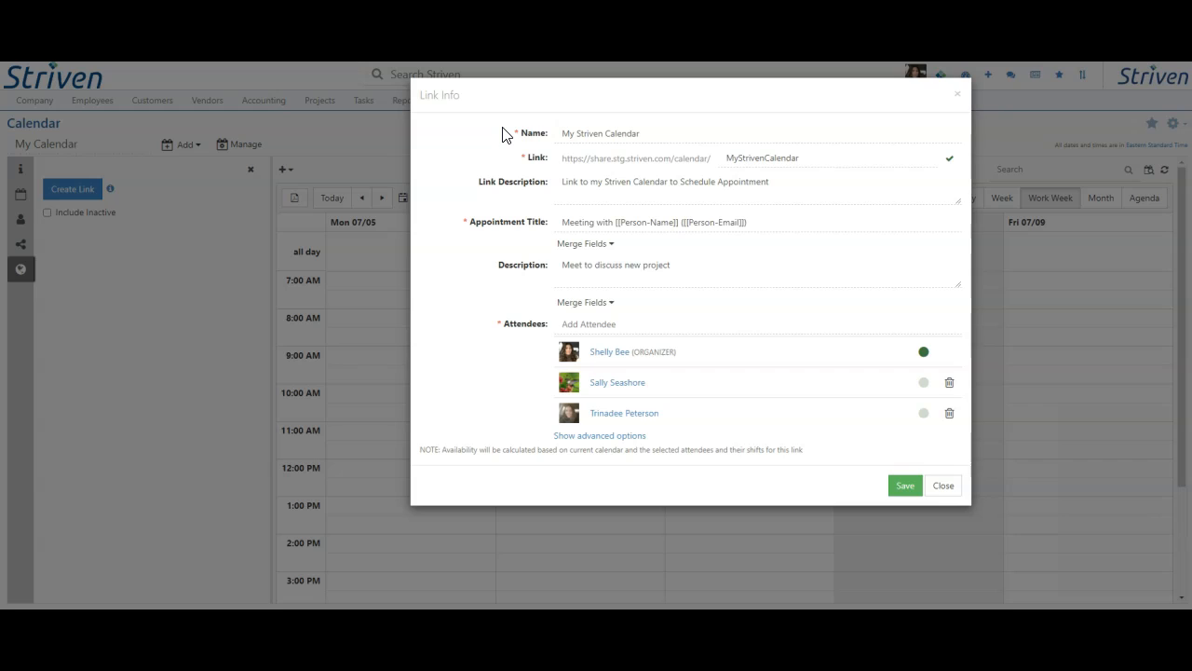
{"action": "left_click", "coordinate": [534, 140]}
{"action": "left_click", "coordinate": [577, 138]}
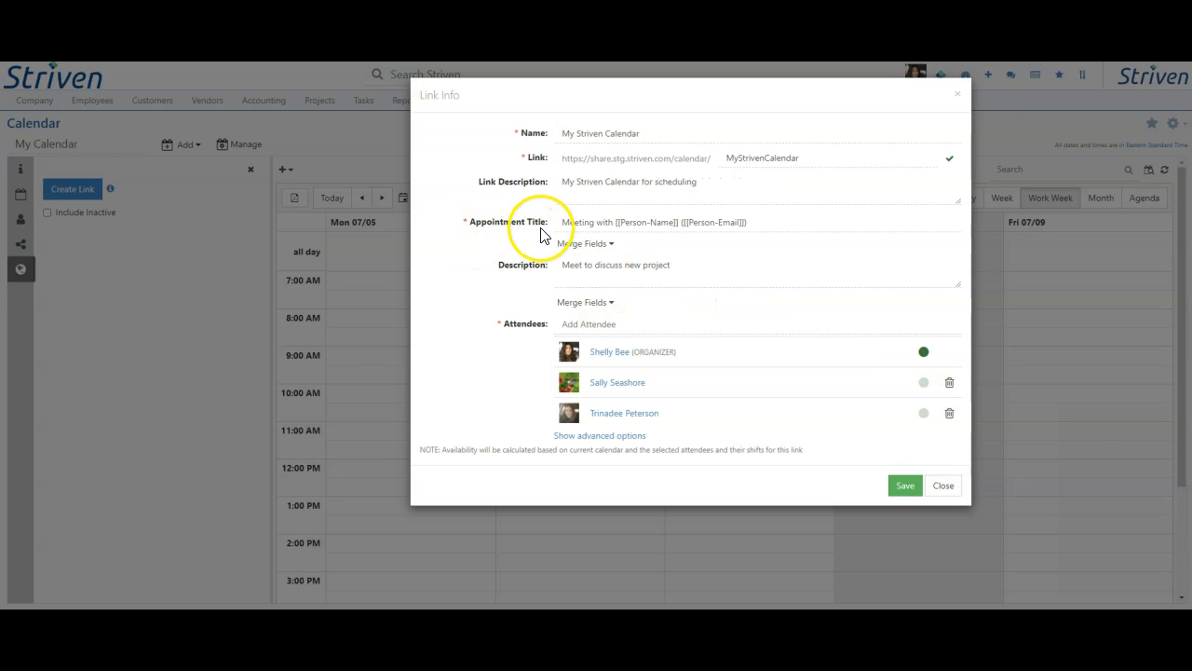
Step: Add the Organizer Meeting Link and Organizer Meeting Joining Info merge fields after "Meet to discuss new project" in the description
{"action": "left_click", "coordinate": [605, 244]}
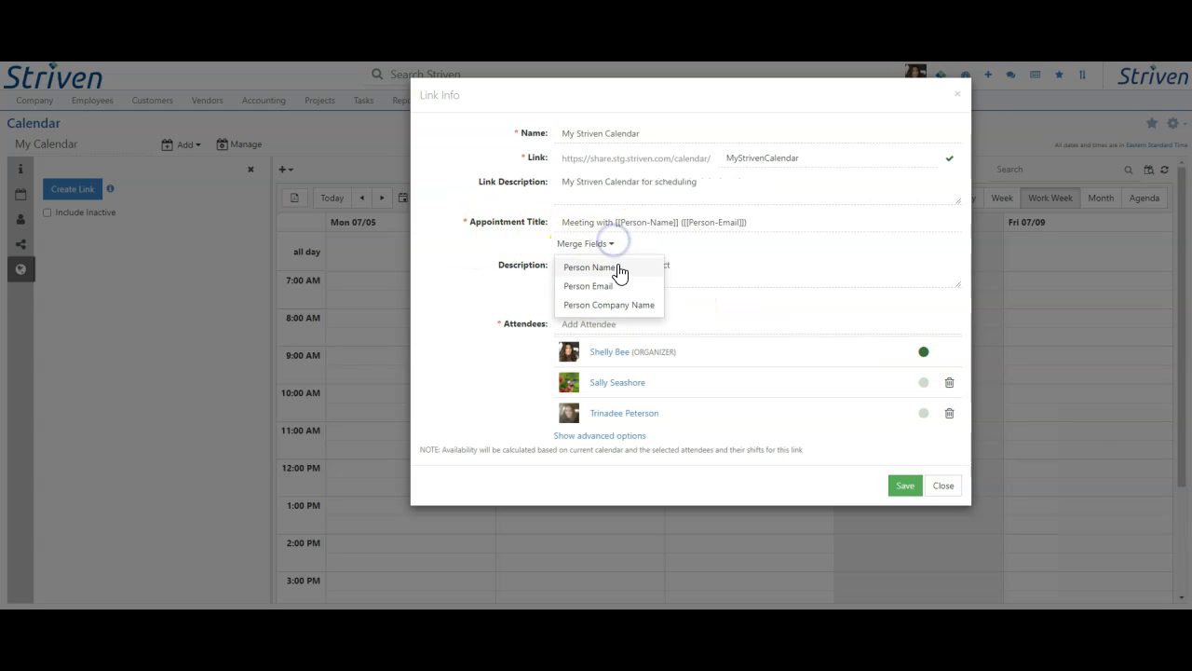
{"action": "left_click", "coordinate": [639, 292]}
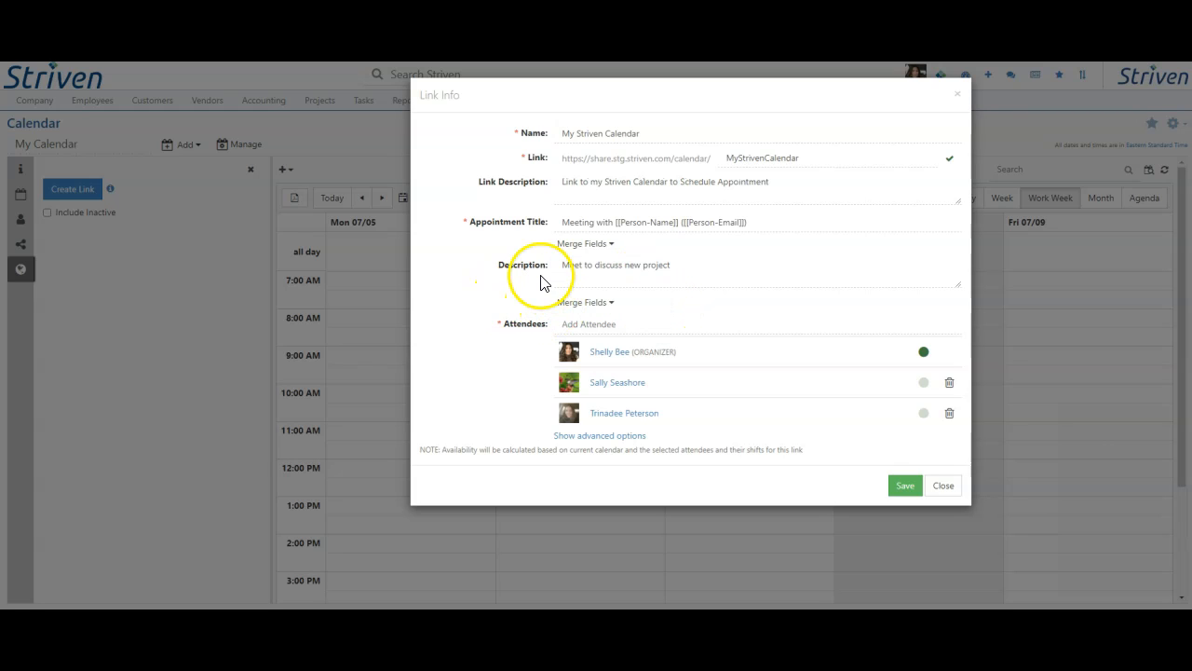
{"action": "left_click", "coordinate": [610, 302]}
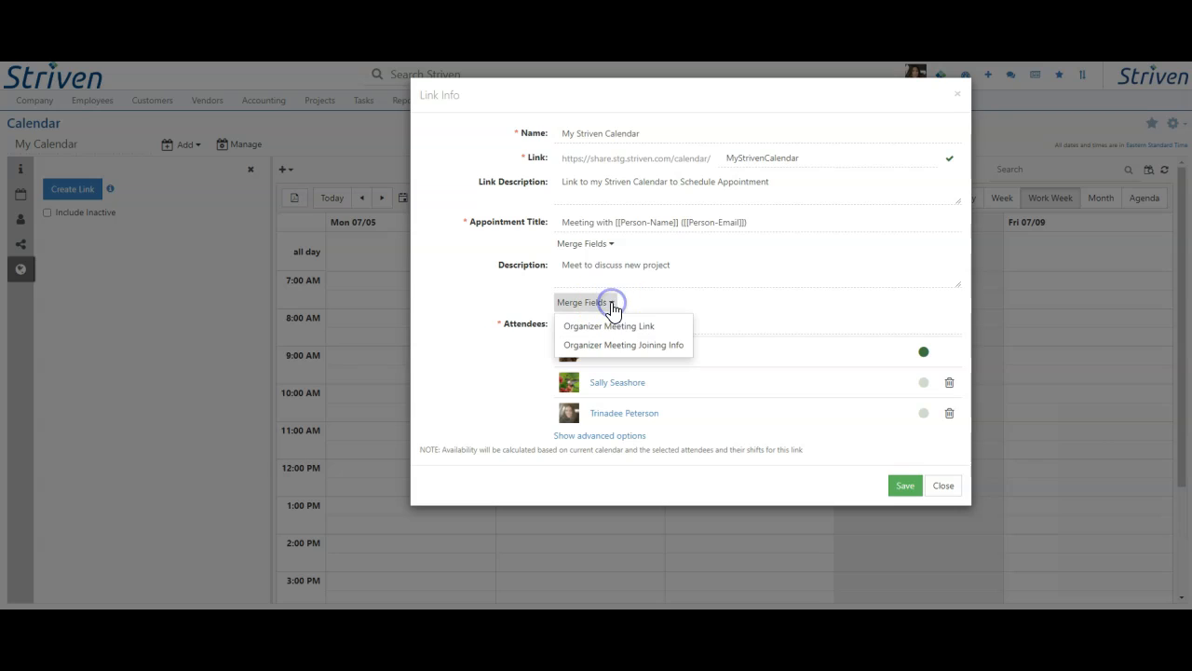
{"action": "left_click", "coordinate": [672, 328]}
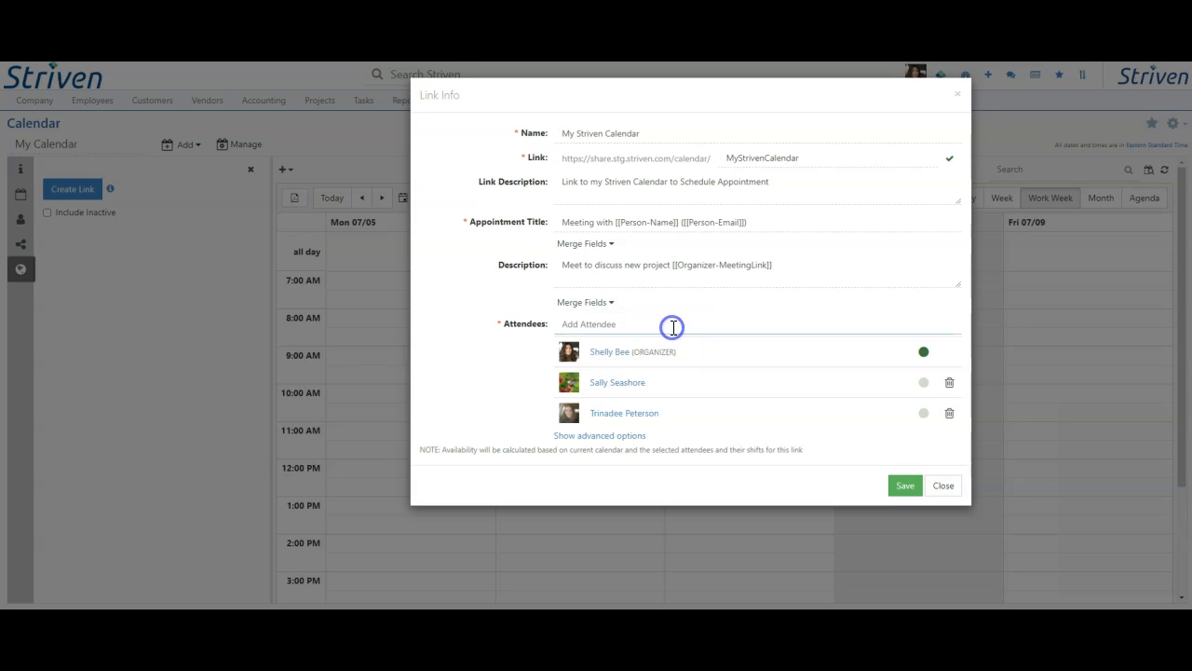
{"action": "left_click", "coordinate": [585, 306]}
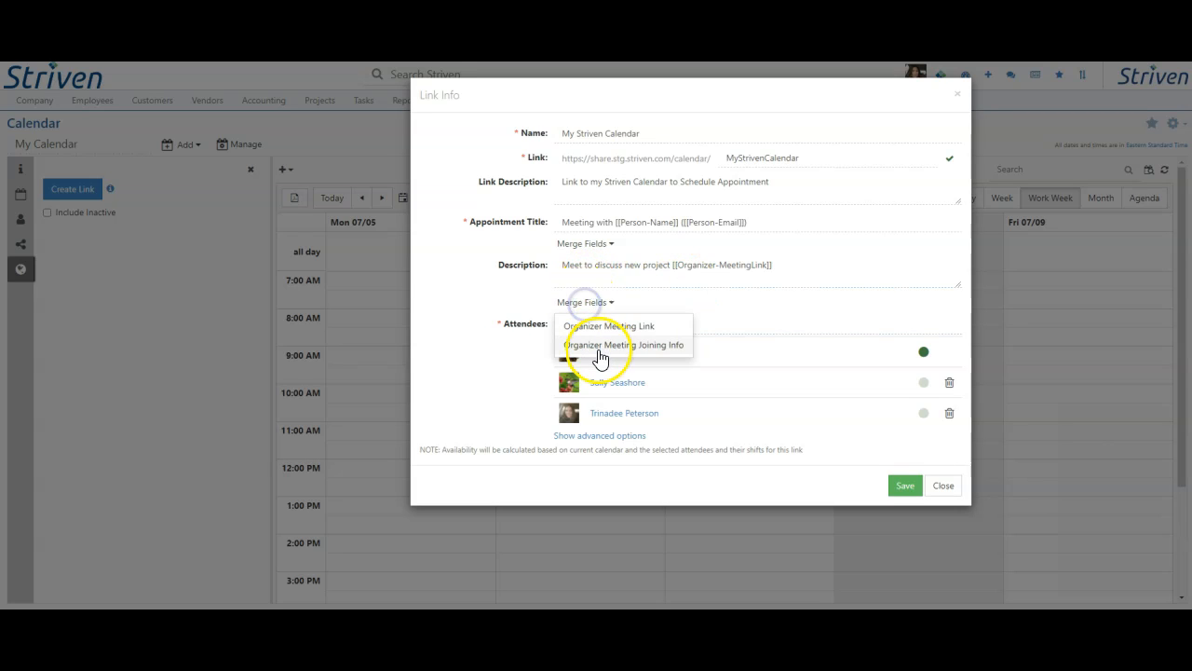
{"action": "left_click", "coordinate": [596, 346]}
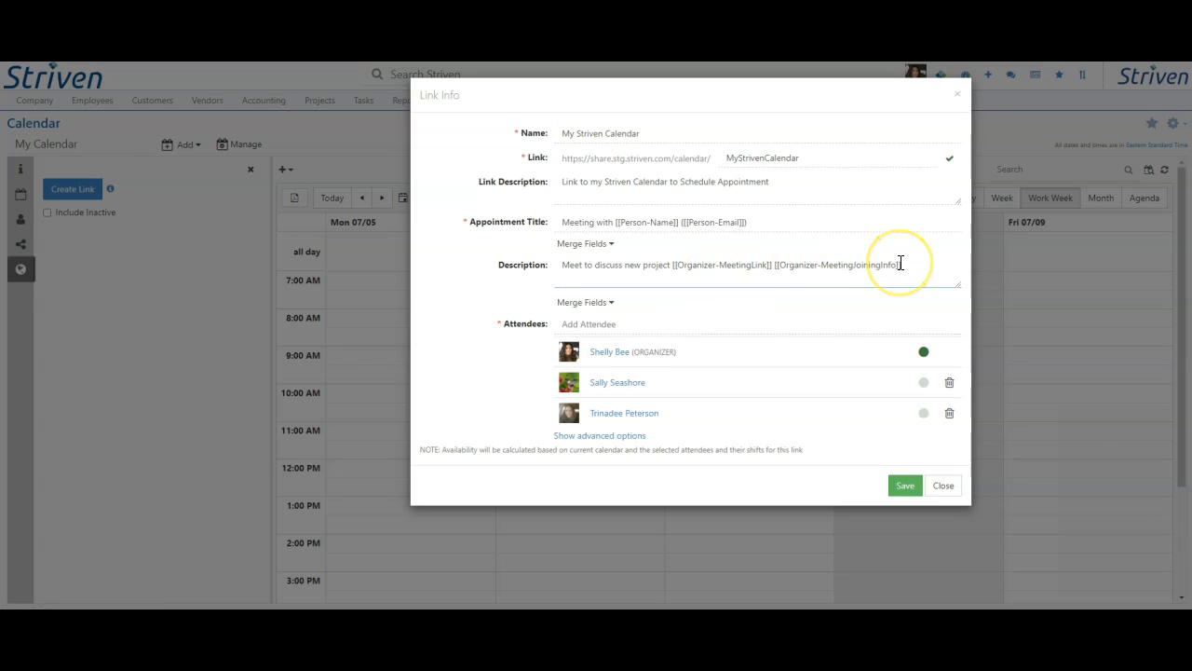
{"action": "left_click", "coordinate": [512, 344]}
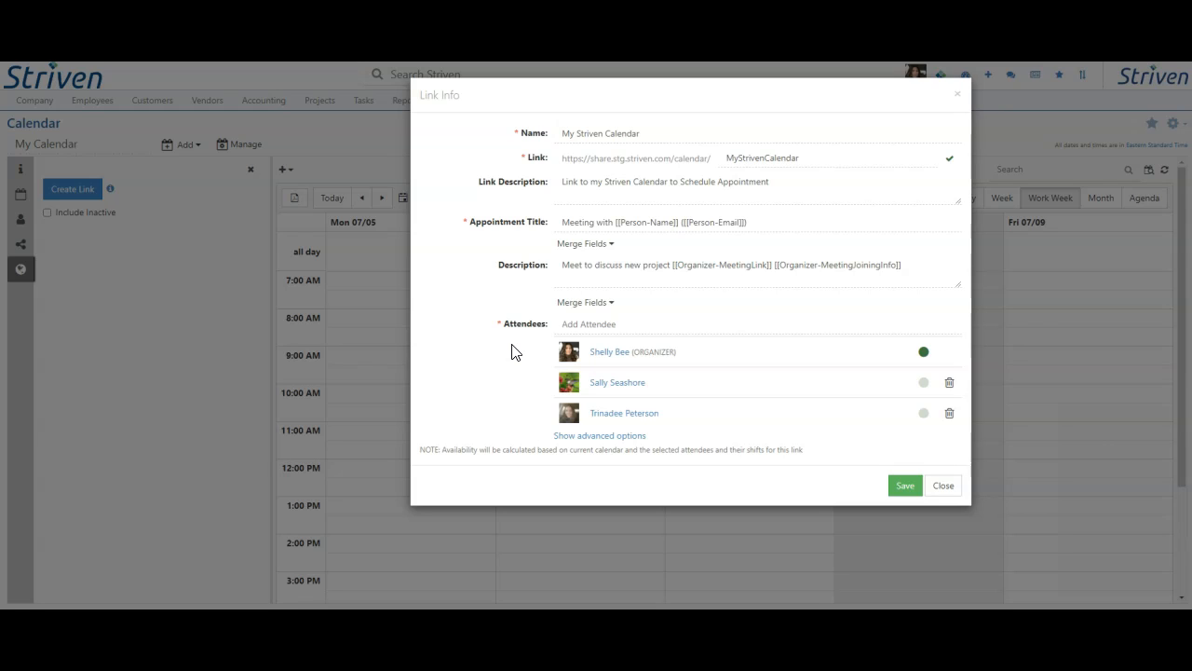
{"action": "left_click", "coordinate": [674, 266]}
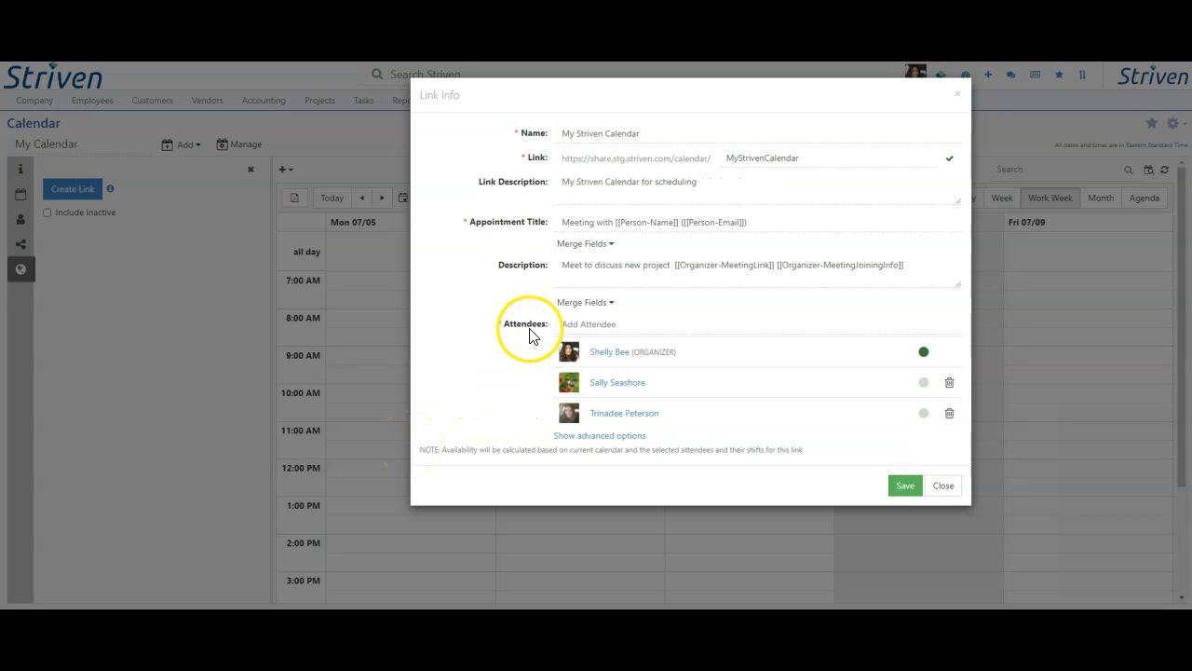
Step: In the link's advanced options, set the type to Meeting and the location to North Conference Room
{"action": "left_click", "coordinate": [588, 436]}
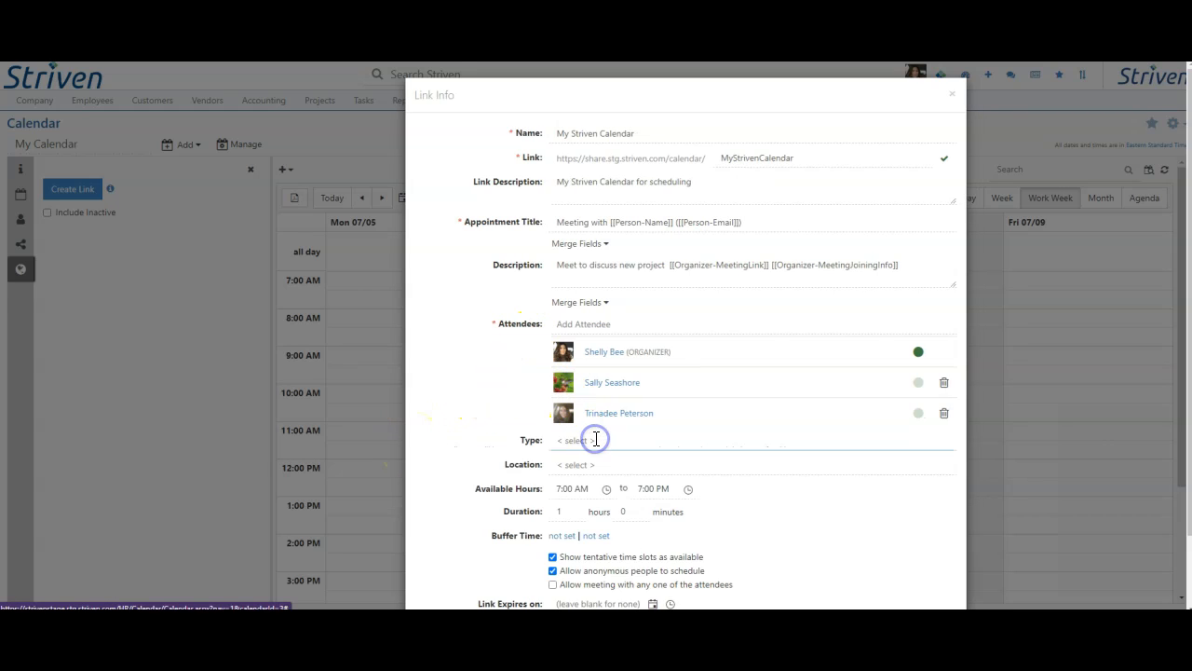
{"action": "scroll", "coordinate": [596, 439], "scroll_direction": "down", "scroll_amount": 2}
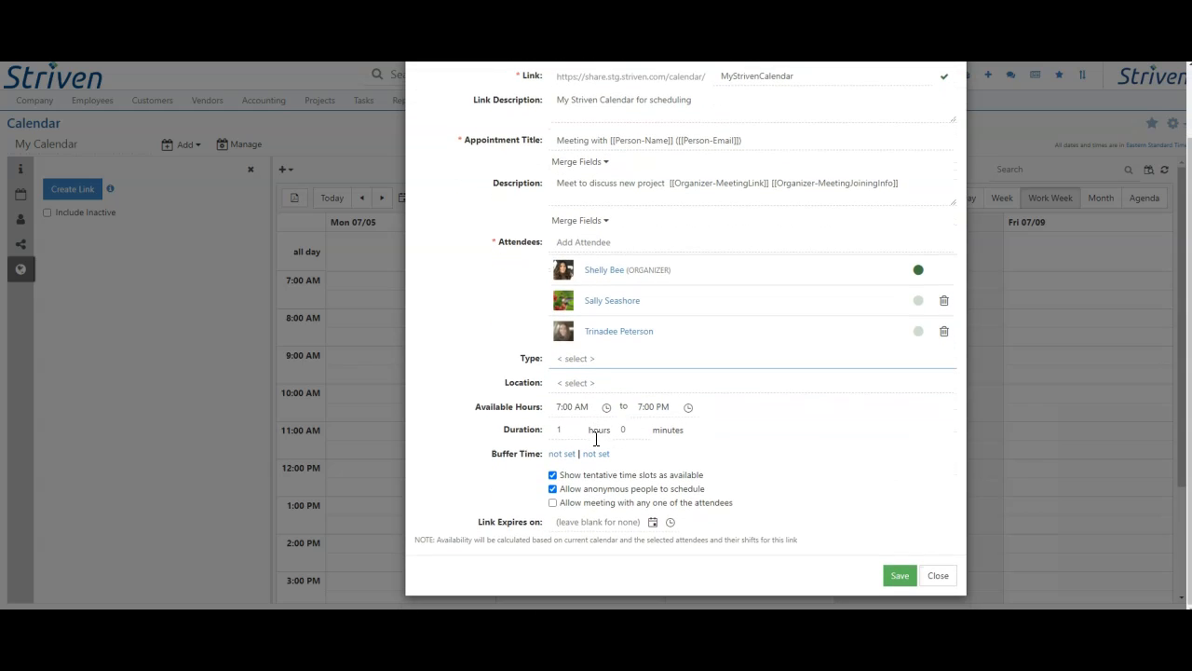
{"action": "left_click", "coordinate": [580, 362]}
{"action": "left_click", "coordinate": [608, 406]}
{"action": "left_click", "coordinate": [601, 383]}
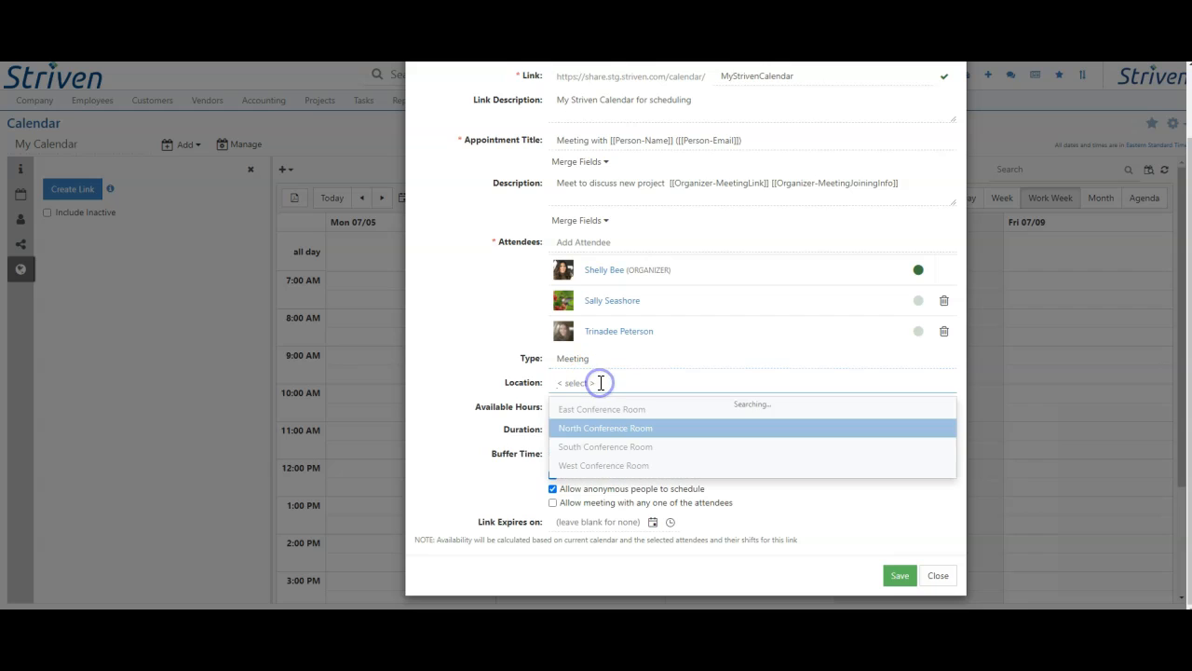
{"action": "left_click", "coordinate": [602, 427]}
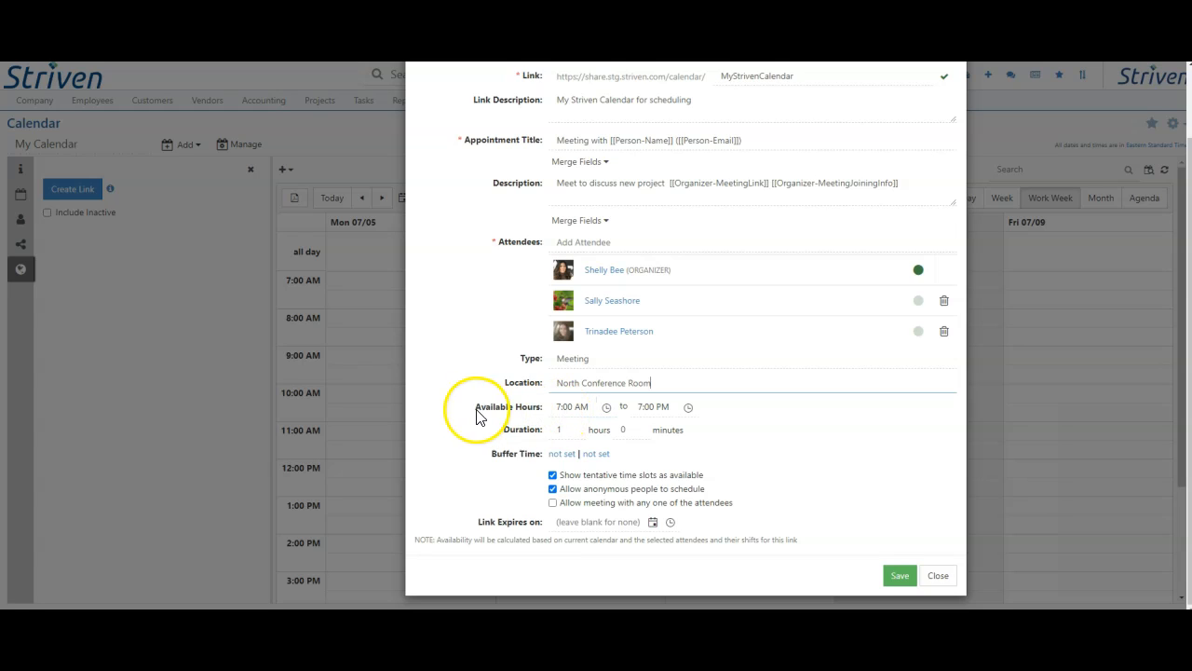
{"action": "key", "text": "ctrl+a"}
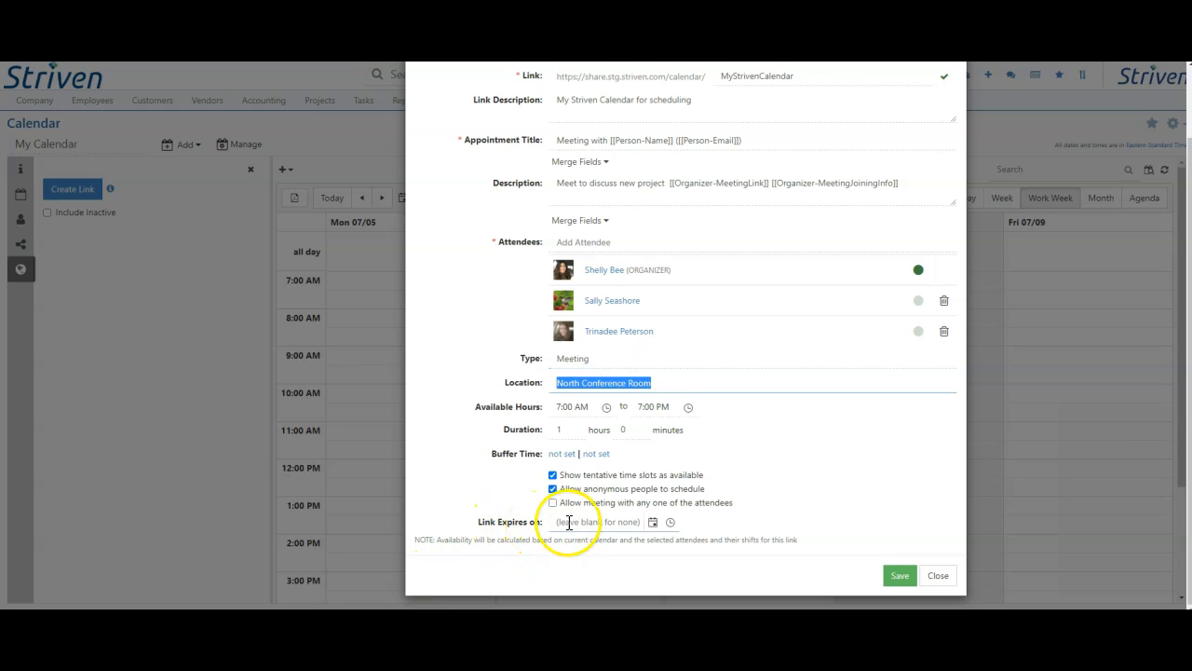
Step: Leave the link's expiry date blank and save the calendar link
{"action": "left_click", "coordinate": [653, 523]}
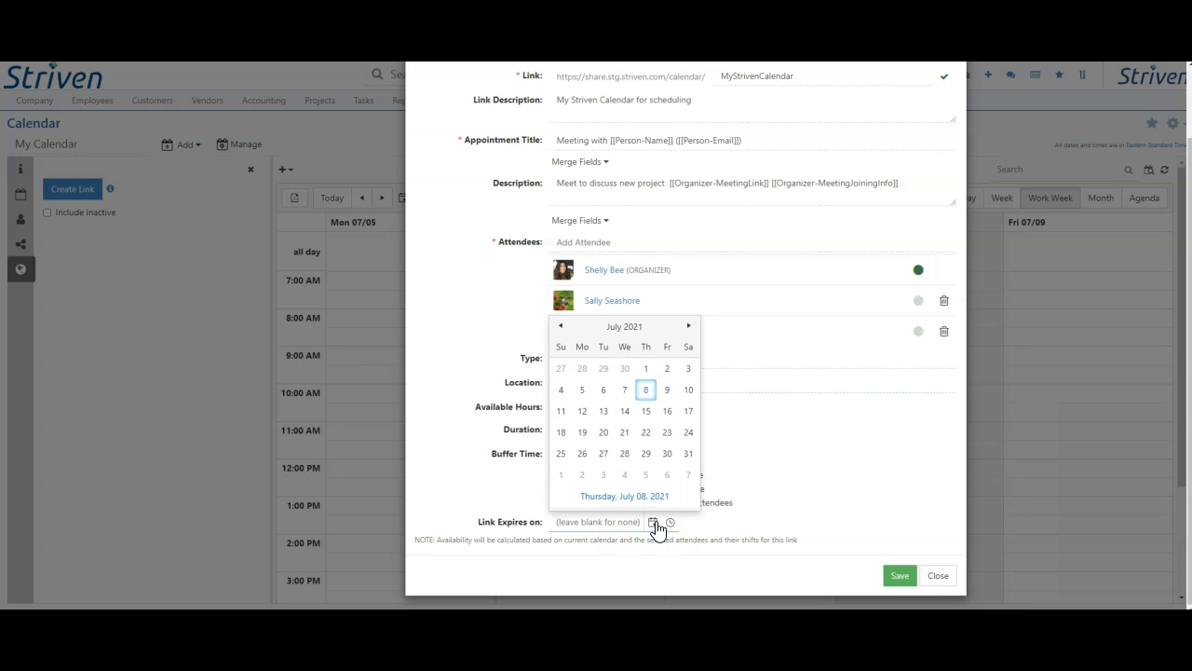
{"action": "left_click", "coordinate": [815, 517]}
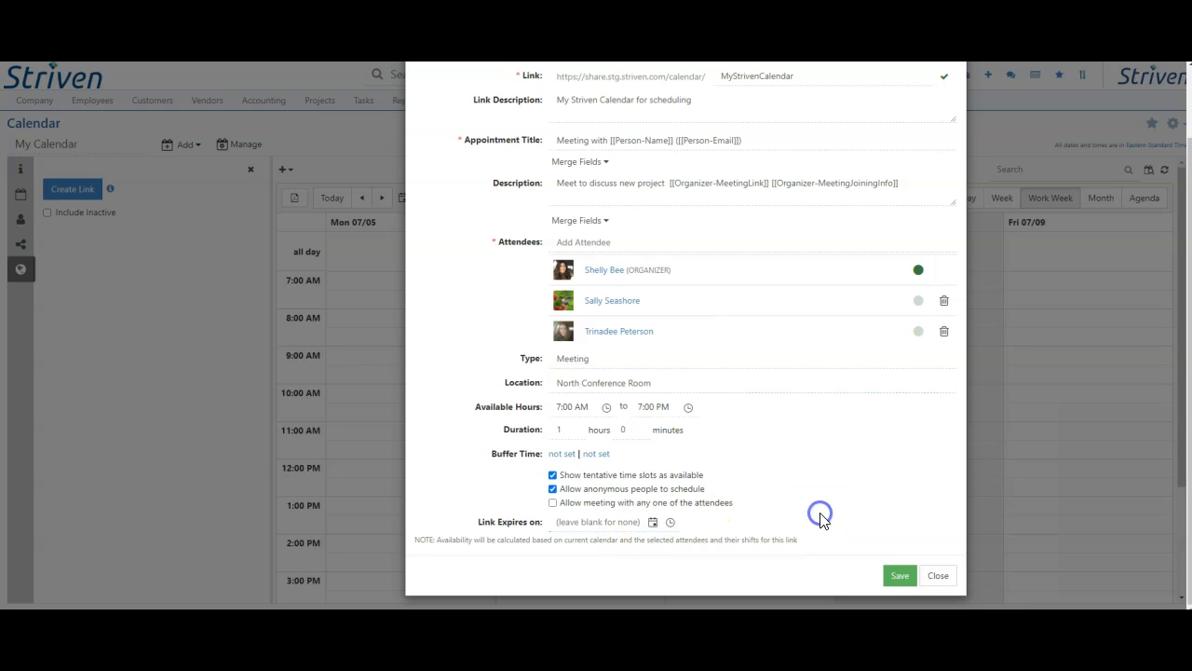
{"action": "left_click", "coordinate": [894, 576]}
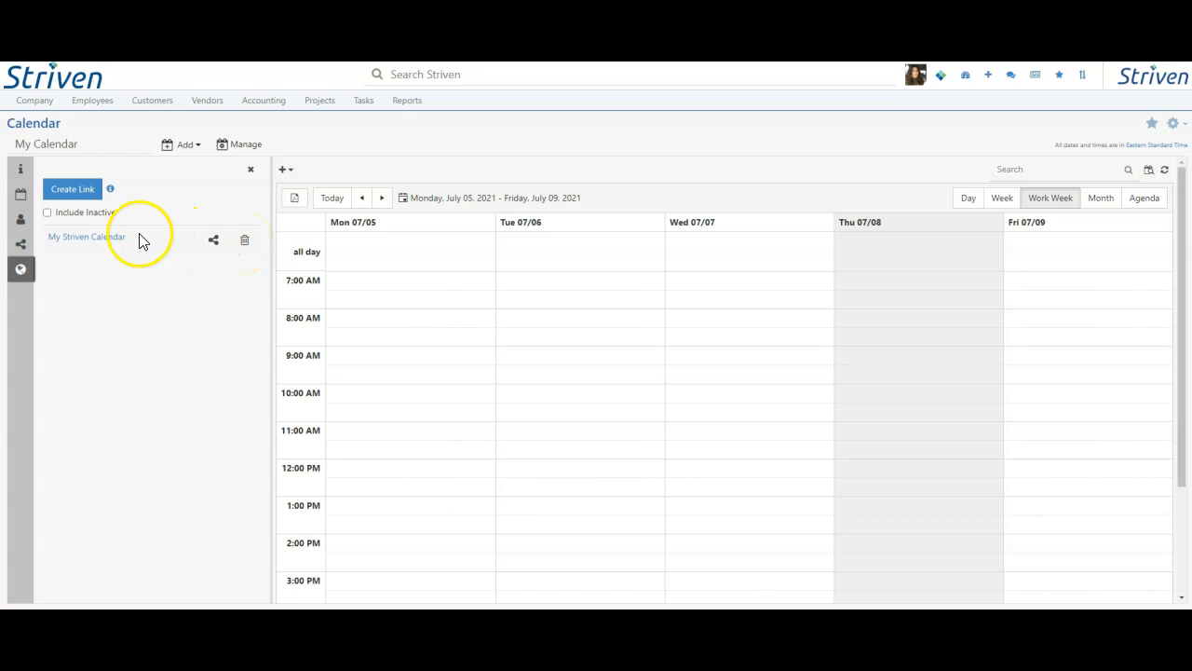
Step: Review the saved details of the My Striven Calendar link
{"action": "left_click", "coordinate": [98, 242]}
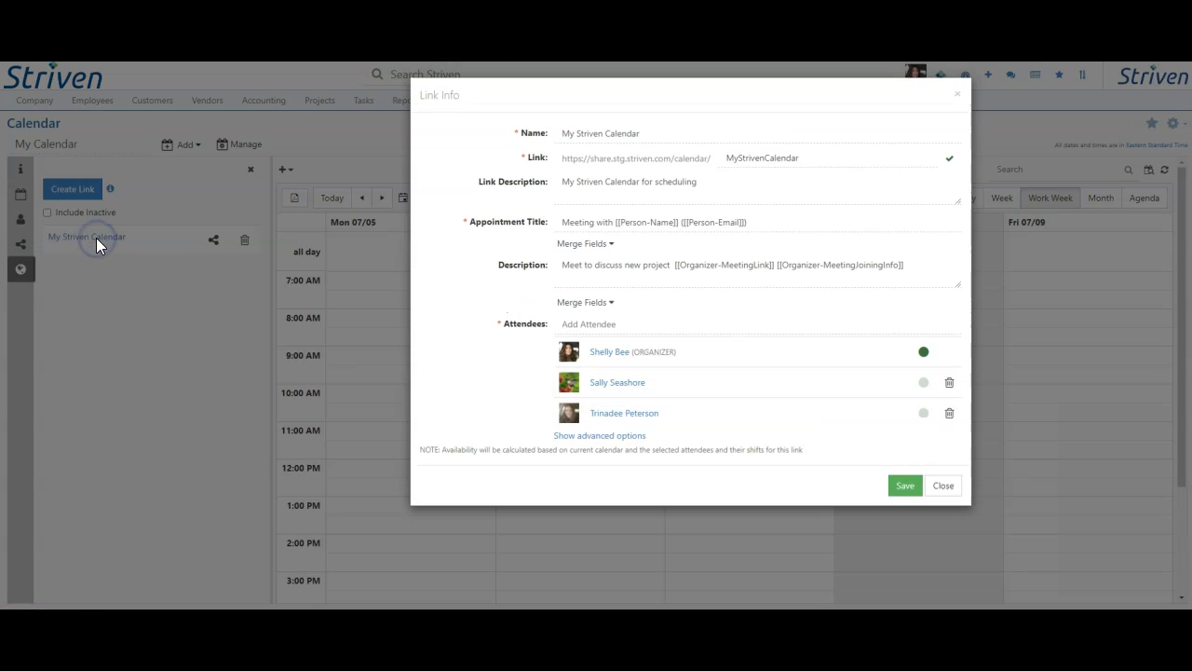
{"action": "left_click", "coordinate": [213, 291]}
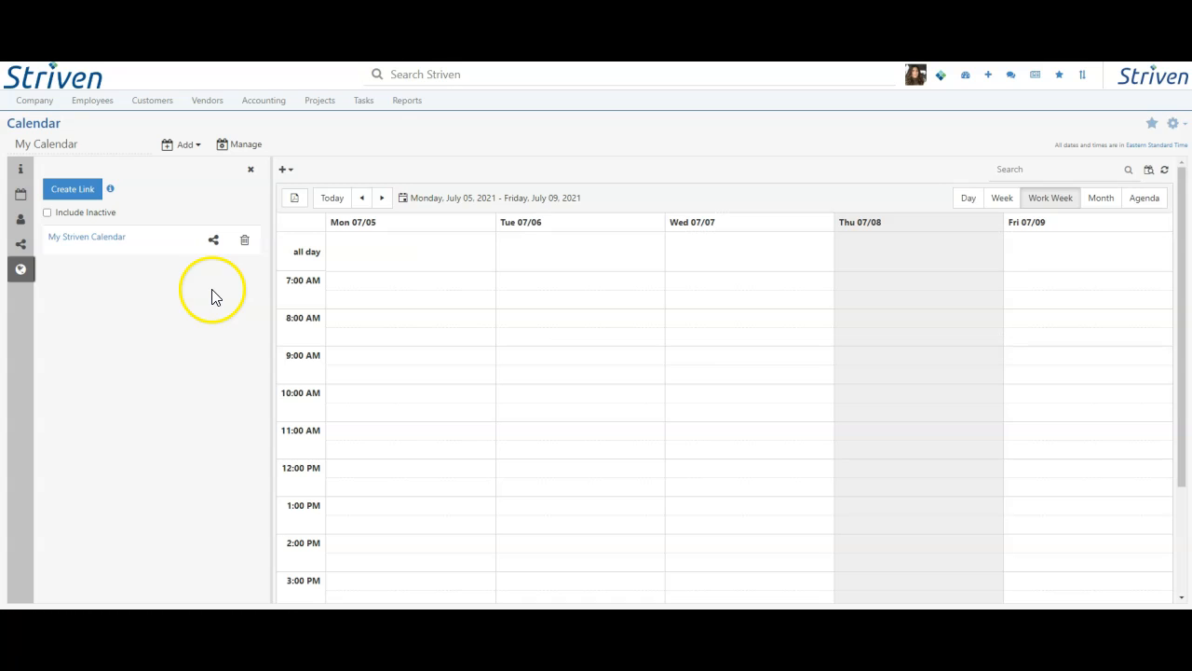
Step: Check the shared link's public scheduling page, continuing with the visitor's email to the form with contact fields and time slots
{"action": "left_click", "coordinate": [215, 241]}
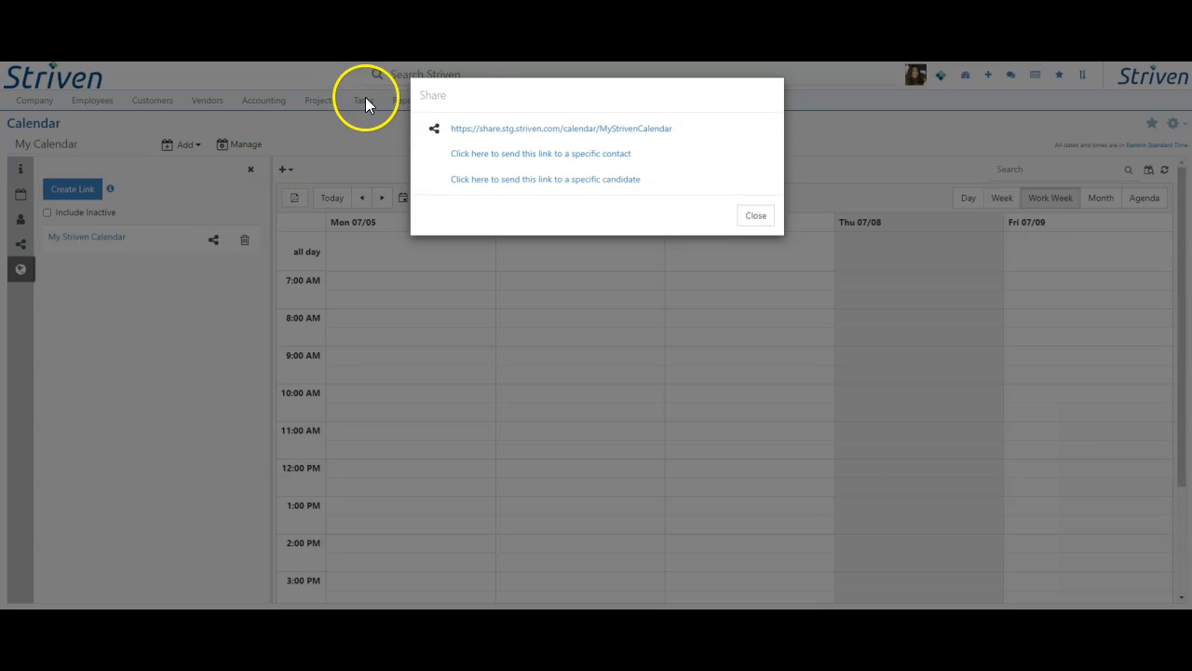
{"action": "left_click", "coordinate": [476, 156]}
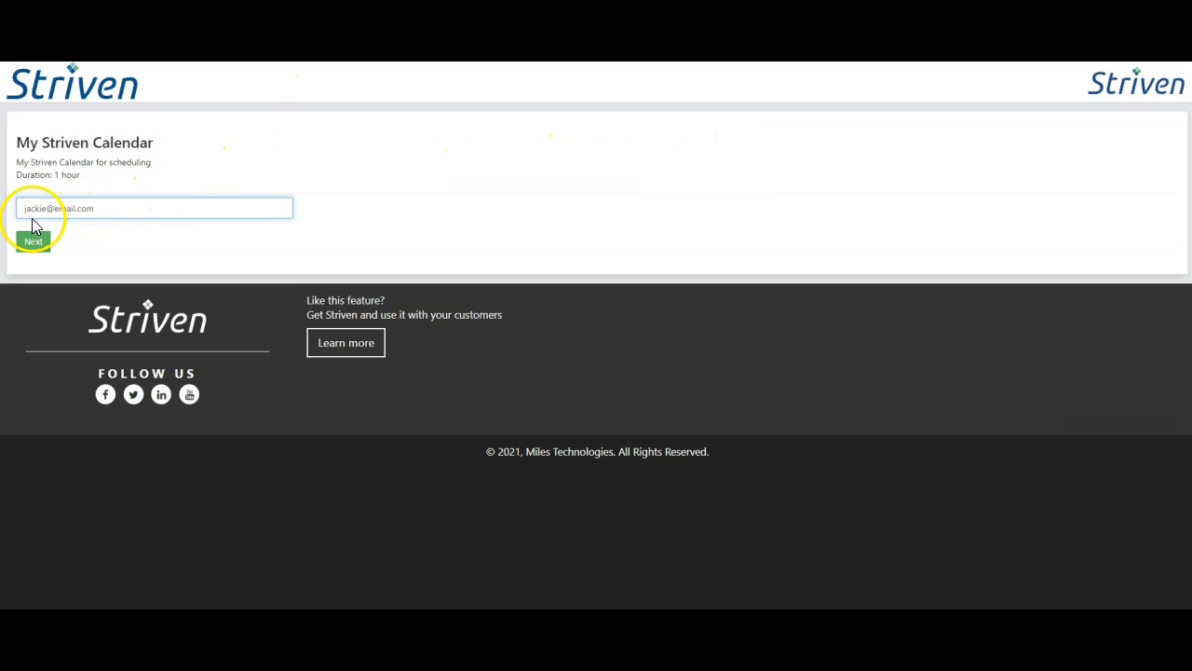
{"action": "left_click", "coordinate": [35, 244]}
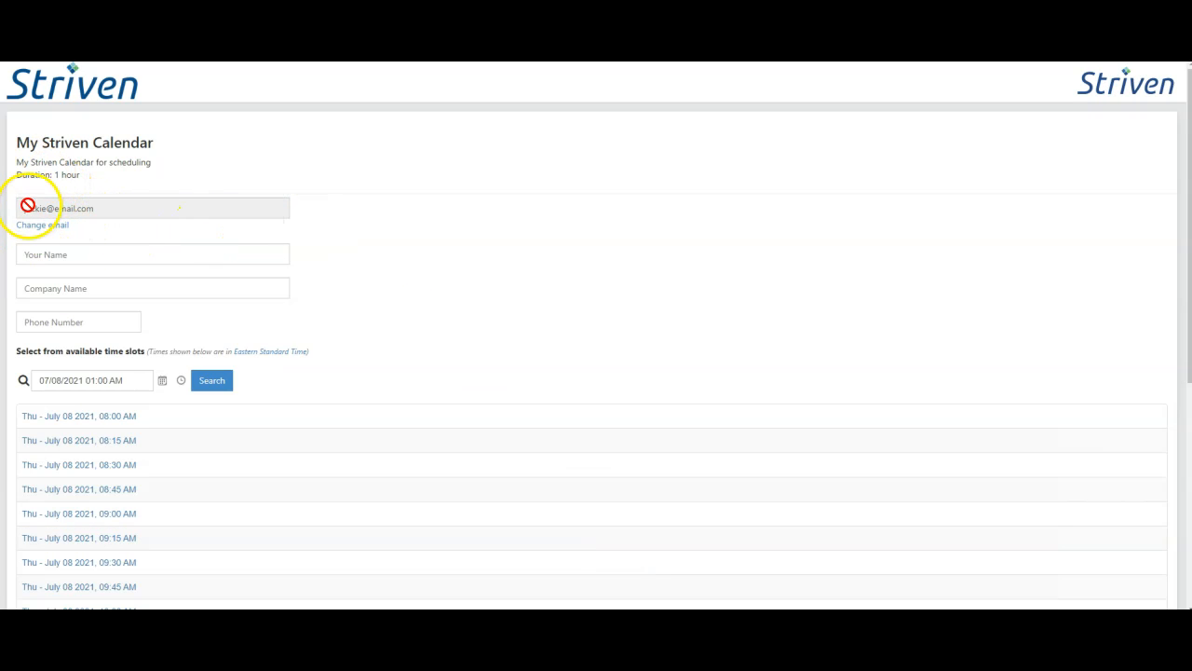
{"action": "left_click", "coordinate": [31, 257]}
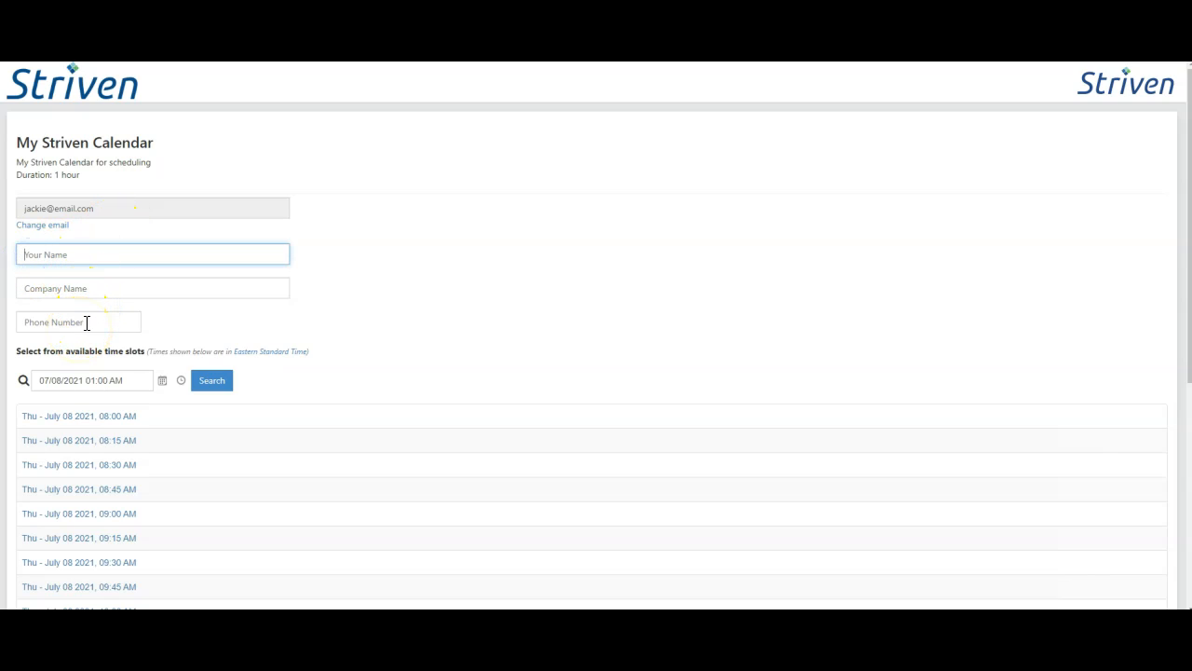
{"action": "left_click", "coordinate": [59, 213]}
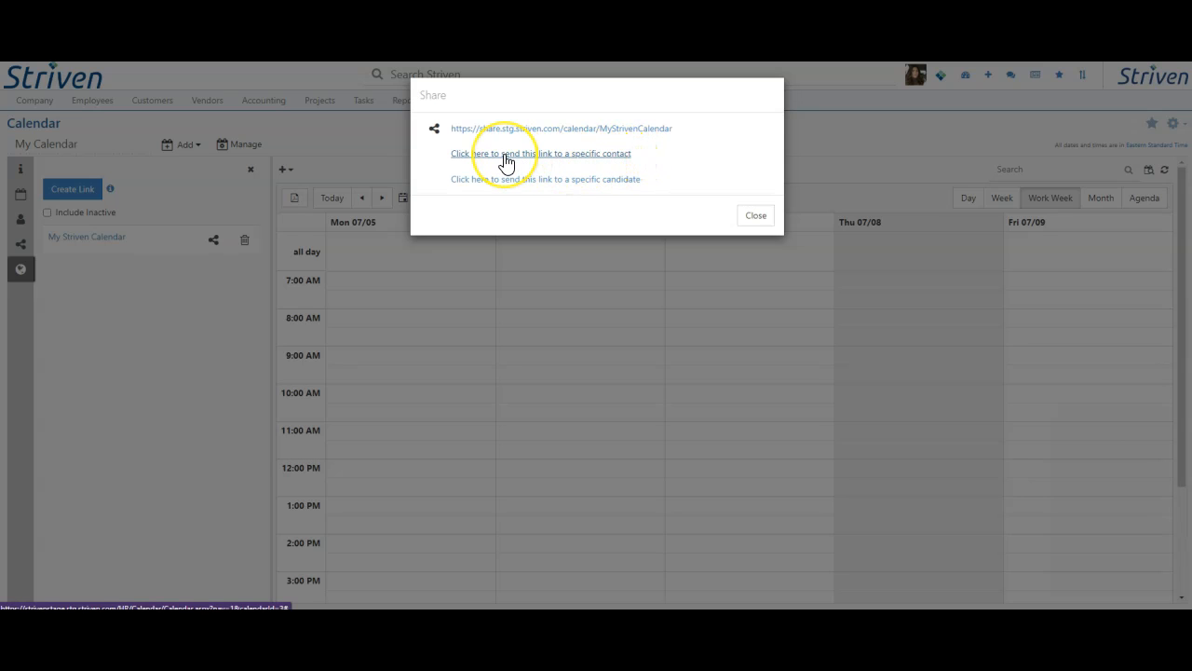
Step: Generate a share link for a specific contact, selecting the first customer and the contact's name
{"action": "left_click", "coordinate": [506, 155]}
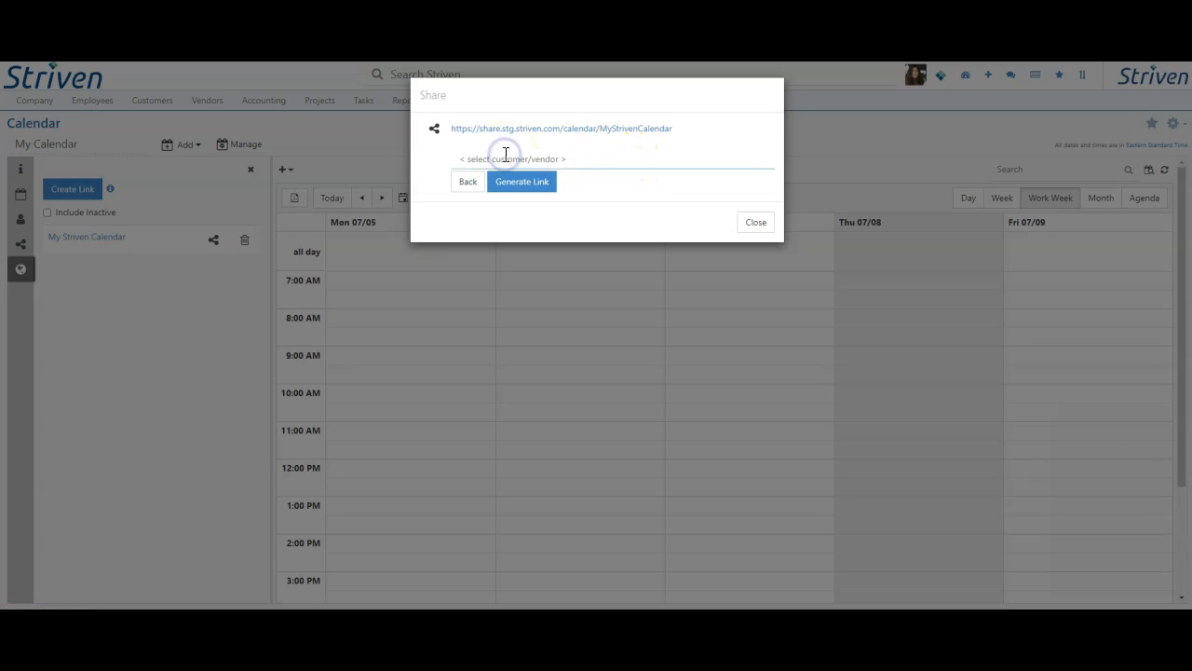
{"action": "left_click", "coordinate": [503, 161]}
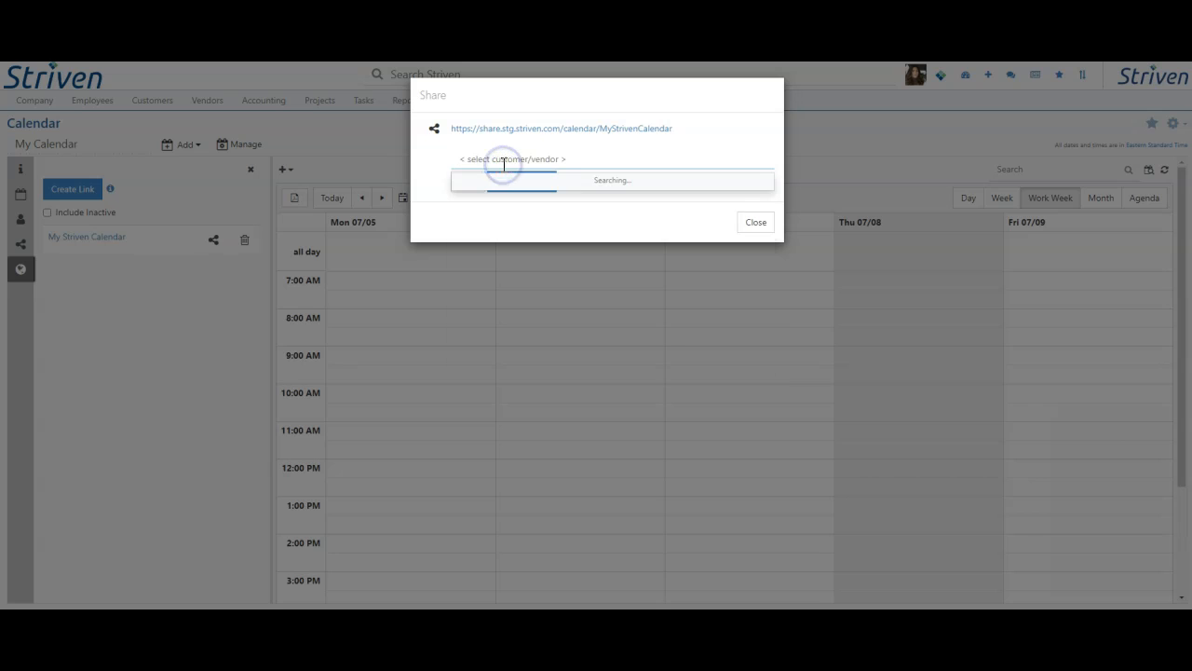
{"action": "left_click", "coordinate": [503, 191]}
{"action": "left_click", "coordinate": [482, 184]}
{"action": "left_click", "coordinate": [478, 231]}
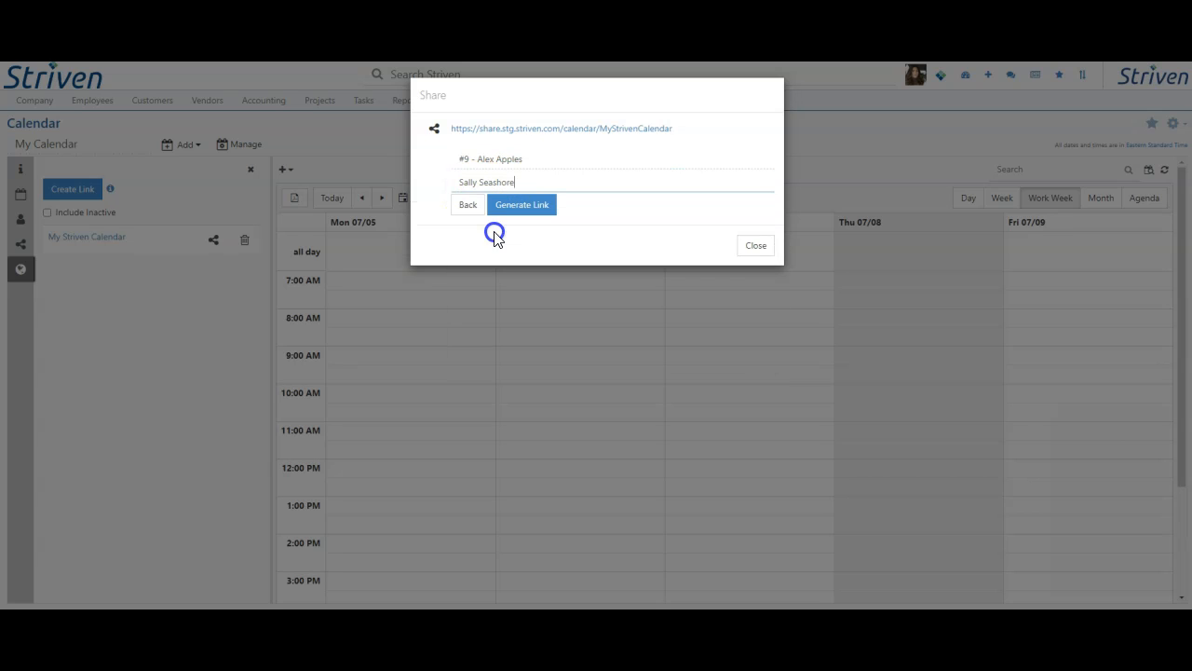
{"action": "left_click", "coordinate": [521, 207]}
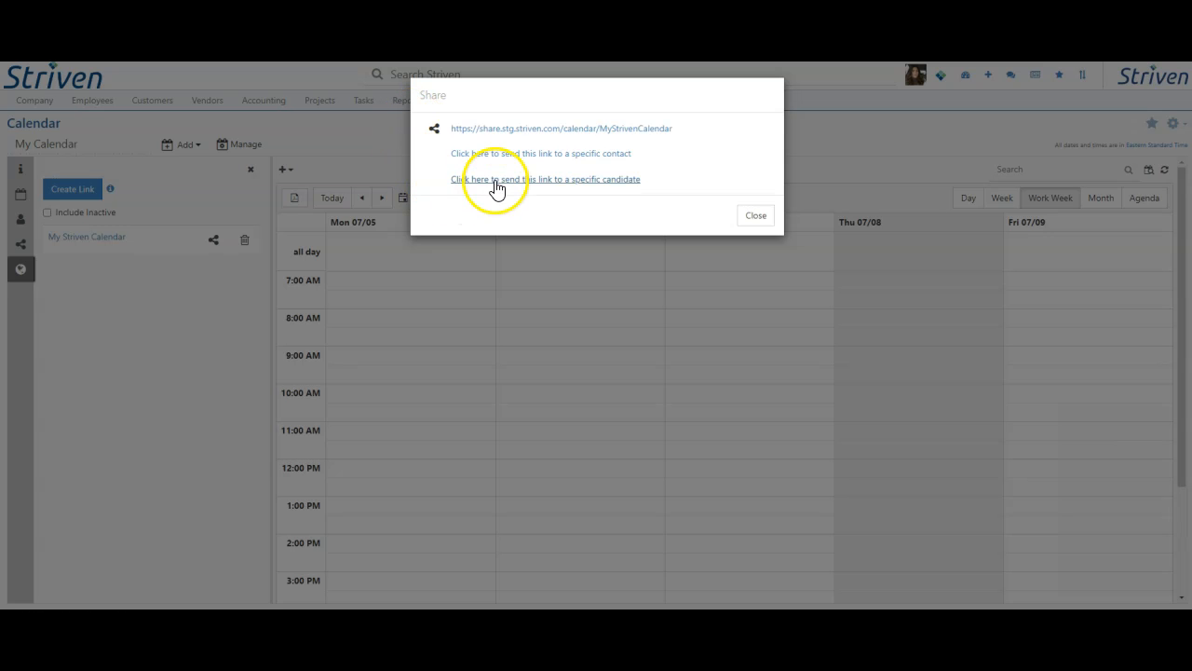
Step: Generate a share link for a specific candidate, selecting the first candidate in the list
{"action": "left_click", "coordinate": [496, 182]}
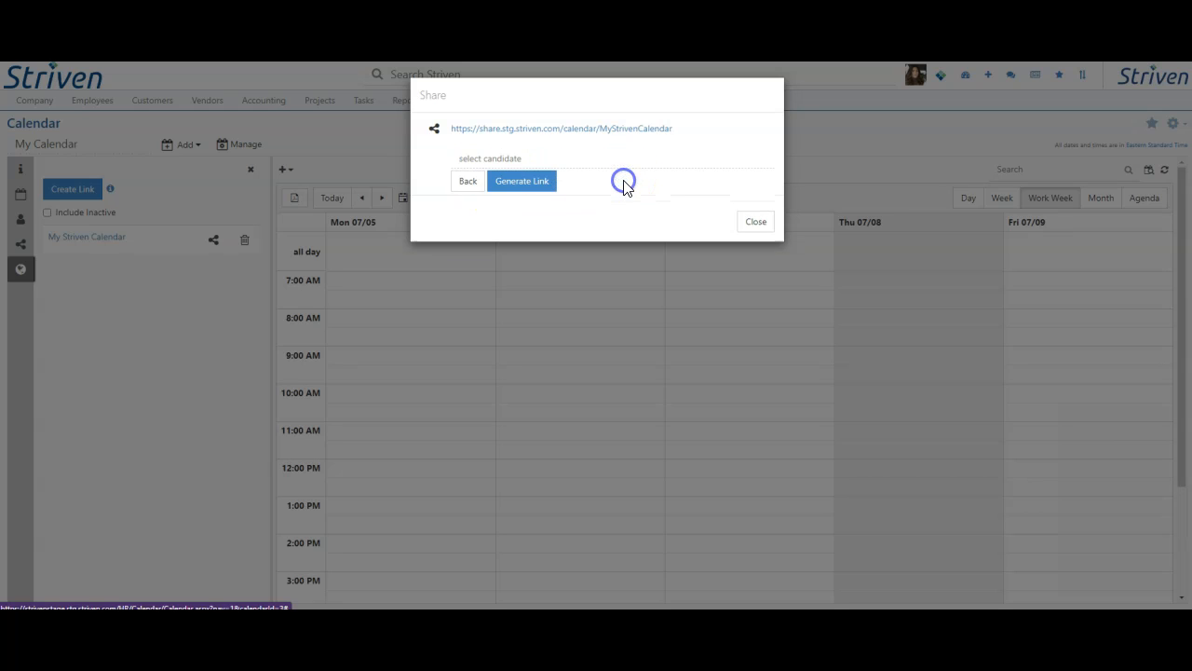
{"action": "left_click", "coordinate": [492, 159]}
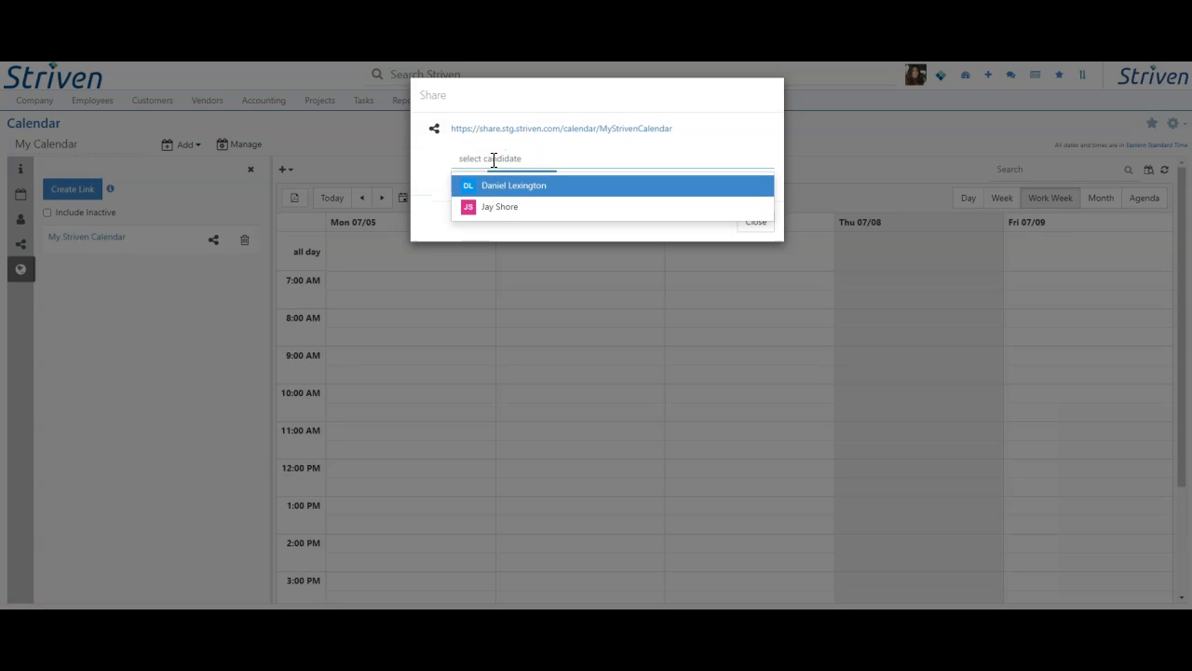
{"action": "left_click", "coordinate": [536, 194]}
{"action": "left_click", "coordinate": [535, 192]}
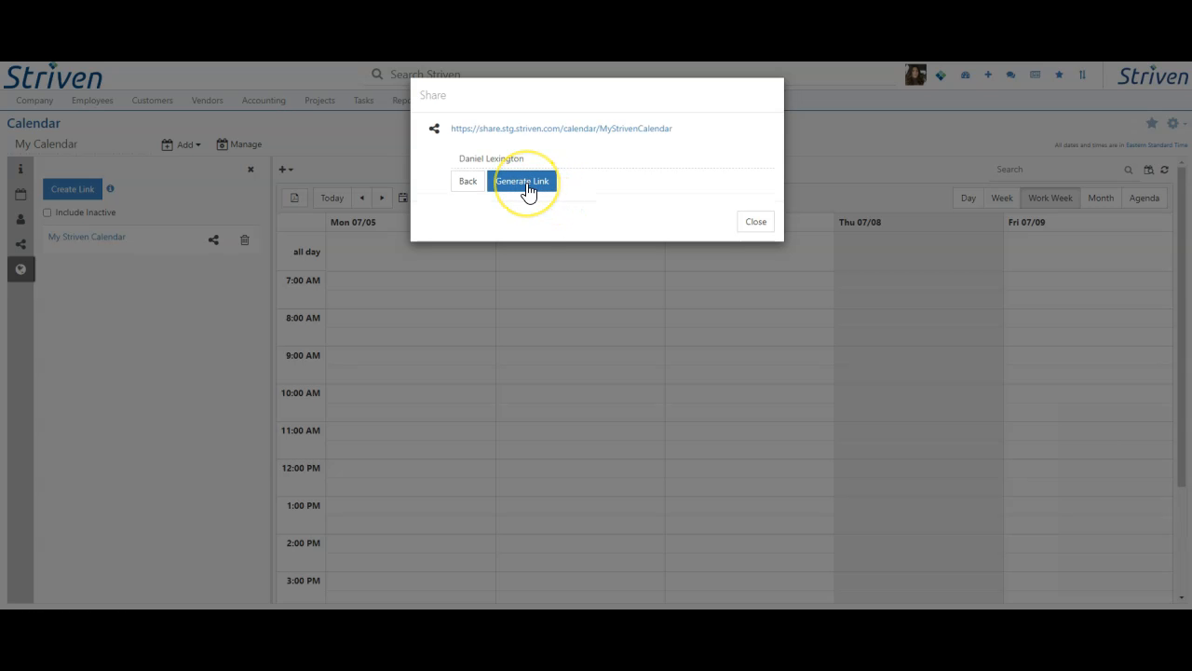
{"action": "left_click", "coordinate": [524, 183]}
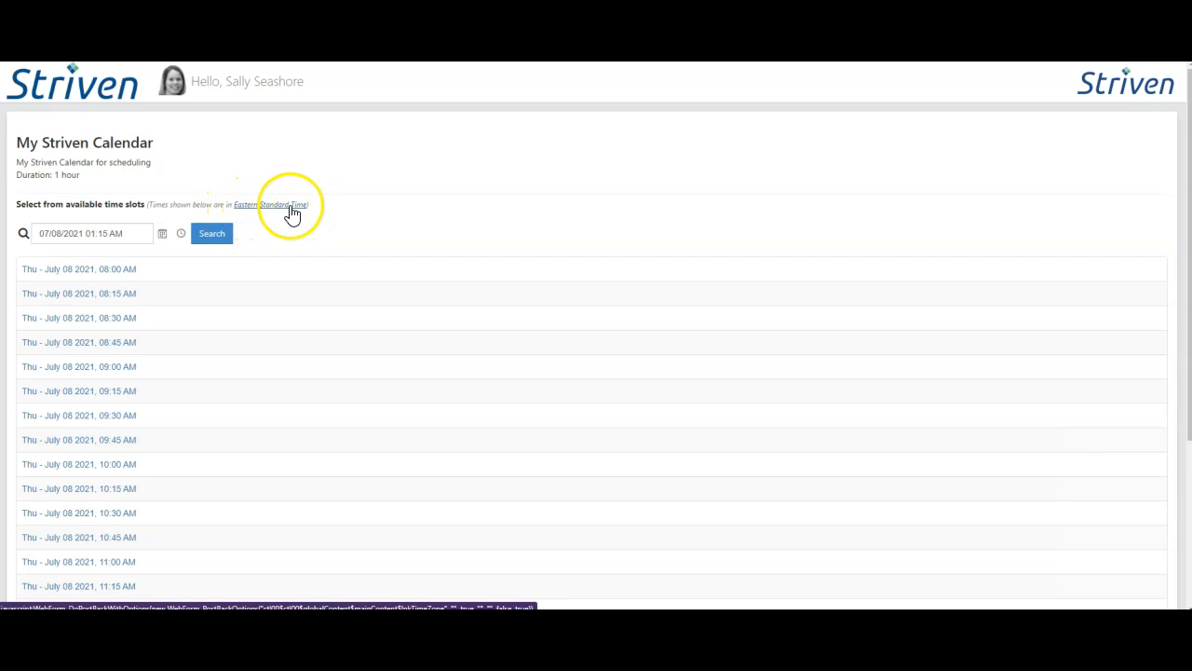
Step: Check the timezone choices for the time slots on the My Striven Calendar scheduling page
{"action": "left_click", "coordinate": [256, 206]}
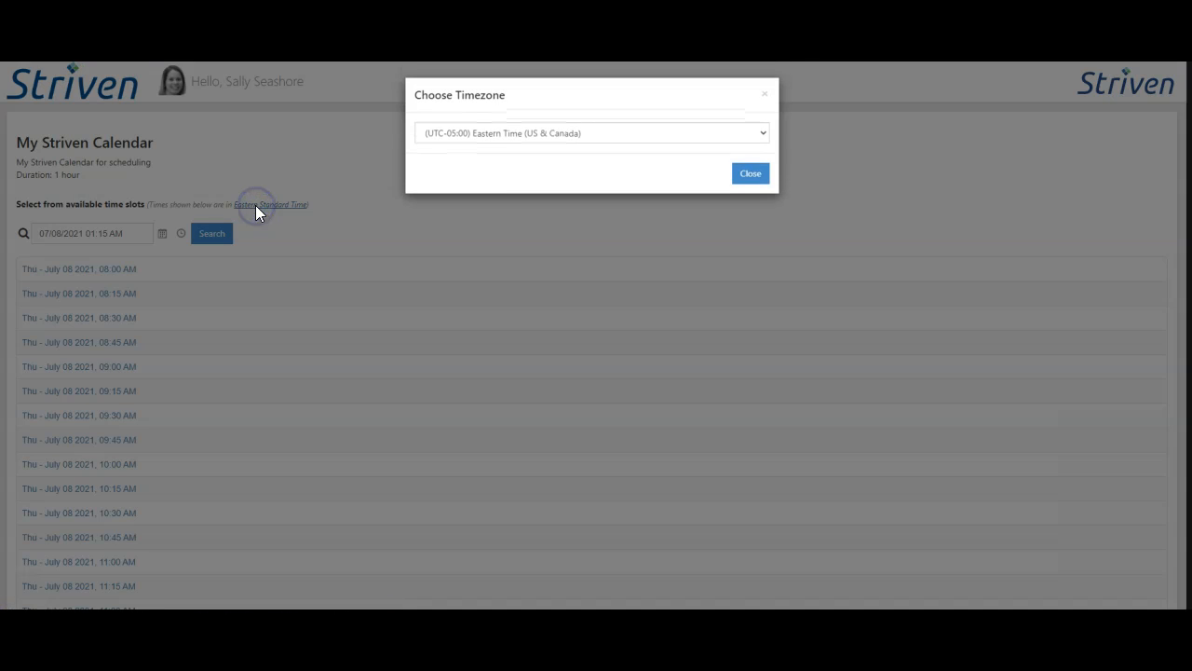
{"action": "left_click", "coordinate": [601, 135]}
{"action": "scroll", "coordinate": [597, 150], "scroll_direction": "up", "scroll_amount": 1}
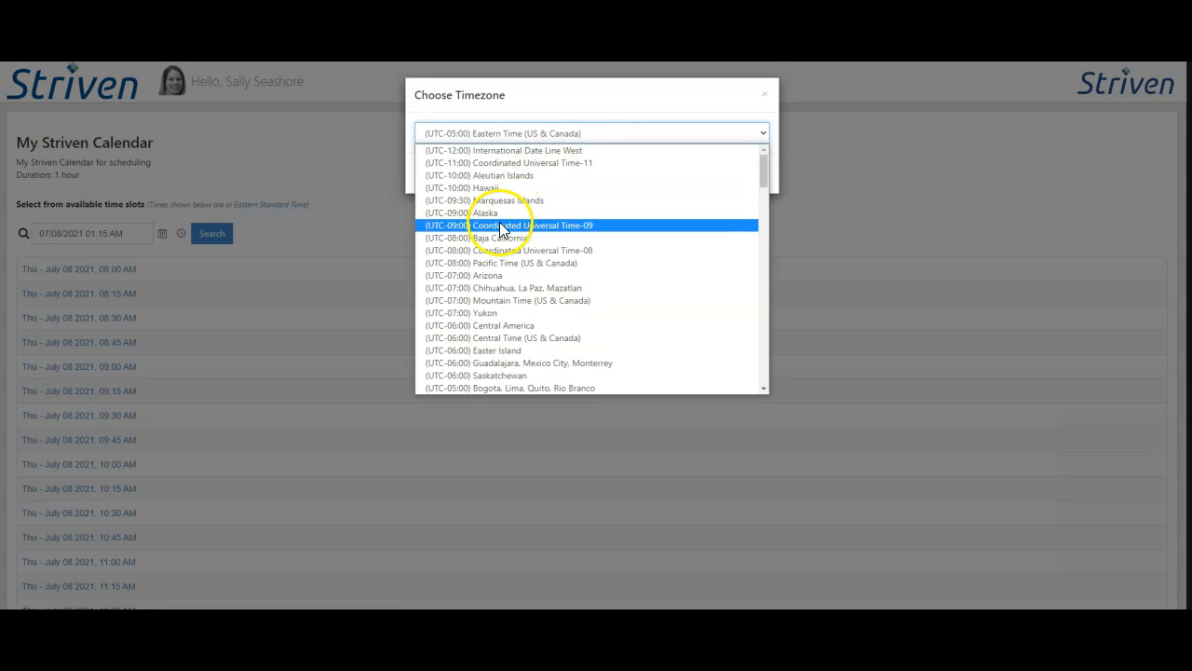
{"action": "left_click", "coordinate": [475, 387]}
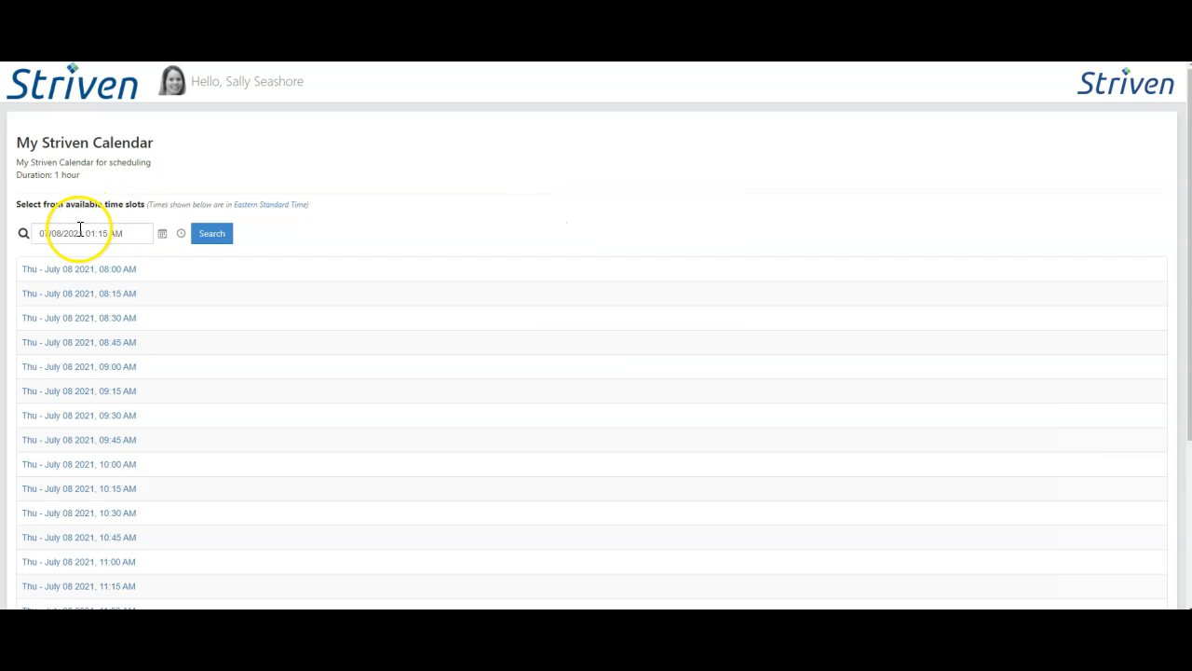
Step: Search for available time slots from 07/08/2021 01:15 PM and look through the list down to its end
{"action": "triple_click", "coordinate": [90, 233]}
{"action": "left_click", "coordinate": [122, 234]}
{"action": "key", "text": "BackSpace"}
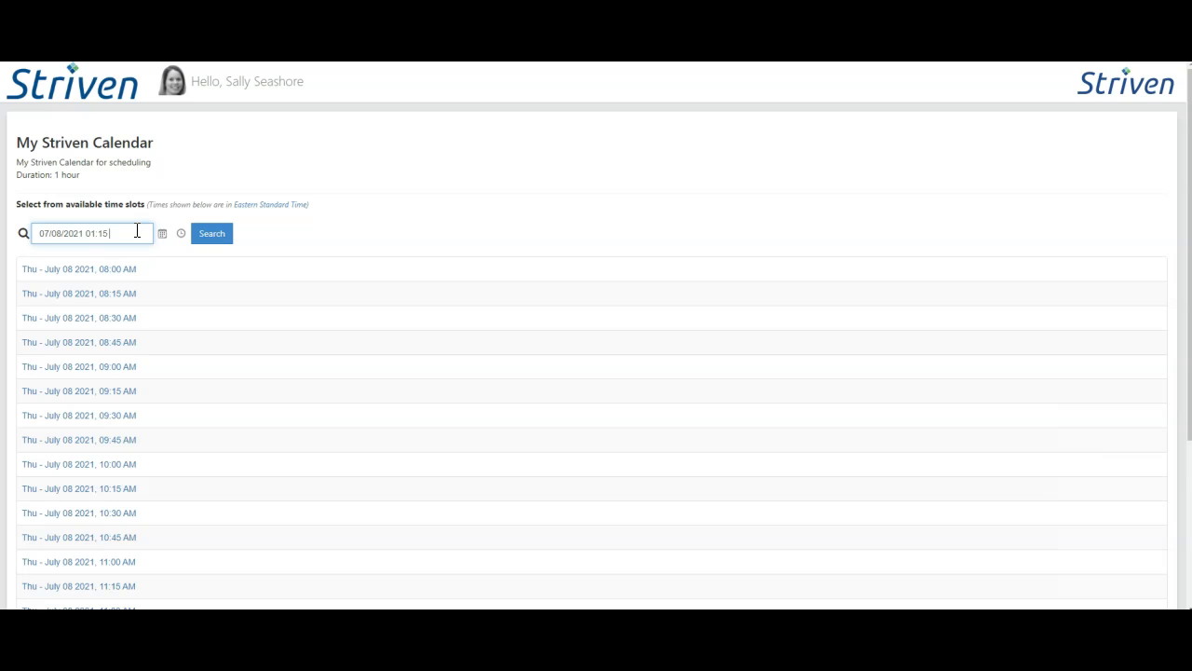
{"action": "left_click", "coordinate": [210, 239]}
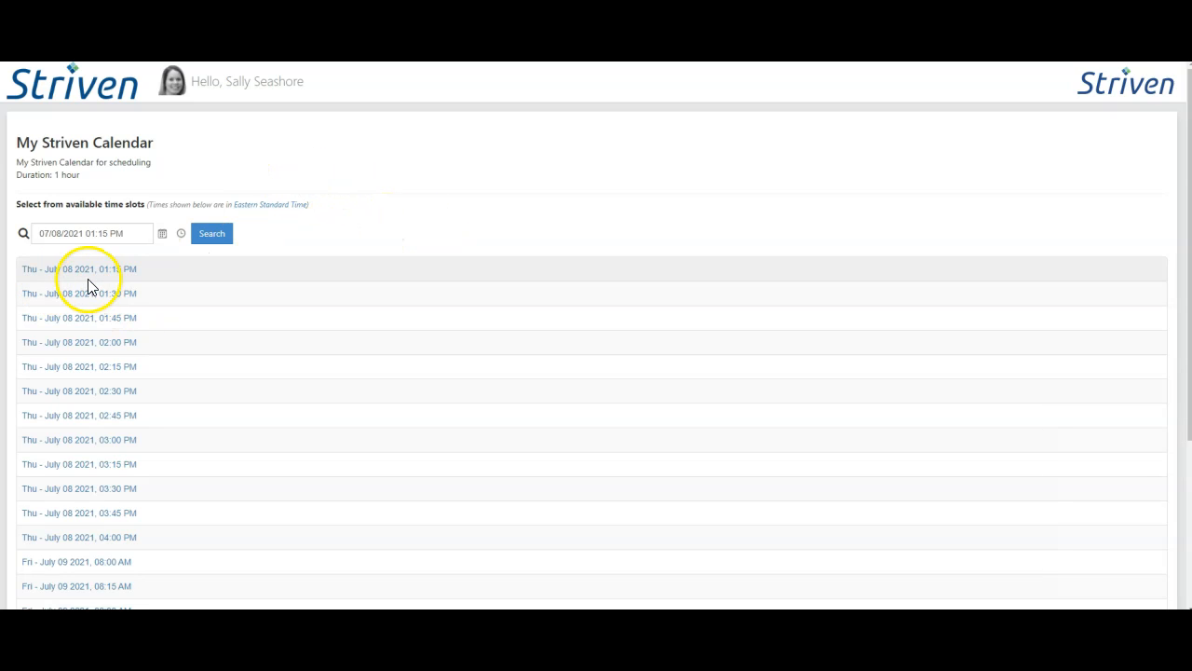
{"action": "scroll", "coordinate": [88, 298], "scroll_direction": "down", "scroll_amount": 2}
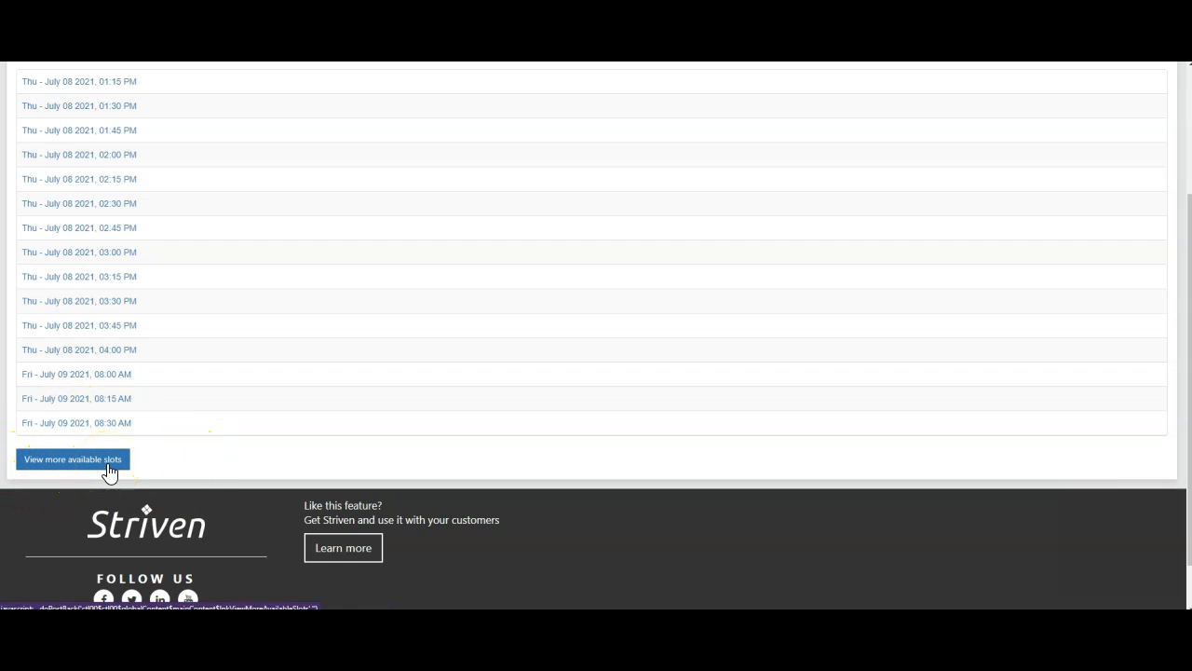
{"action": "scroll", "coordinate": [149, 465], "scroll_direction": "up", "scroll_amount": 3}
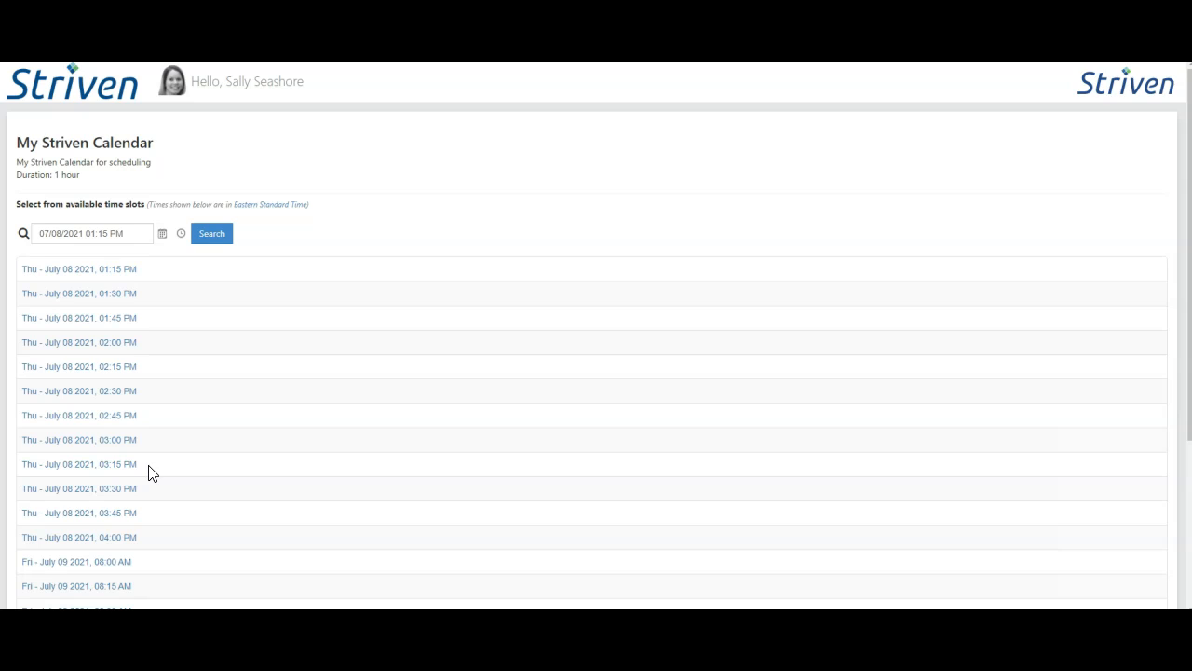
{"action": "scroll", "coordinate": [154, 472], "scroll_direction": "down", "scroll_amount": 1}
{"action": "left_click", "coordinate": [276, 482]}
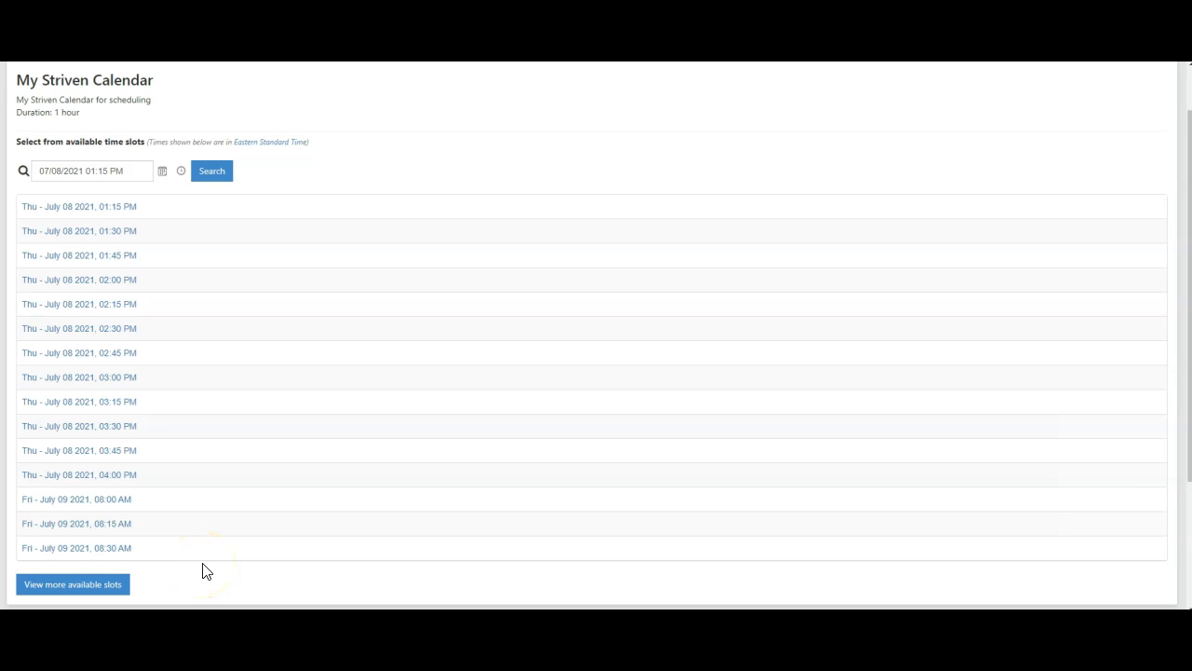
{"action": "left_click", "coordinate": [19, 587]}
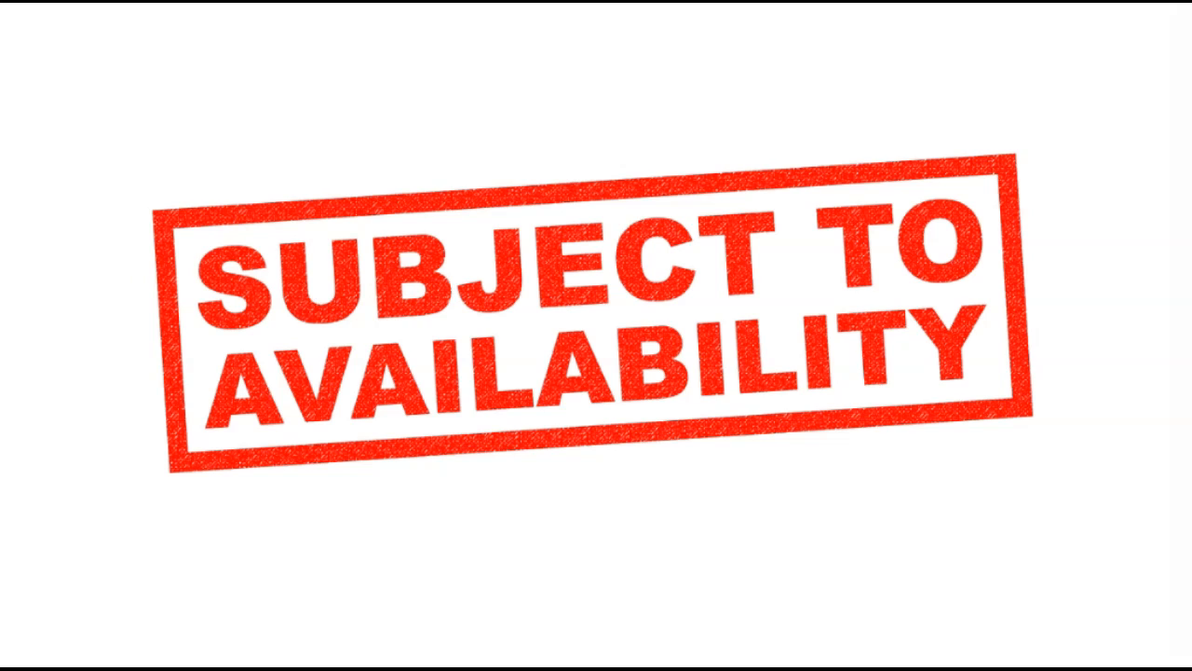